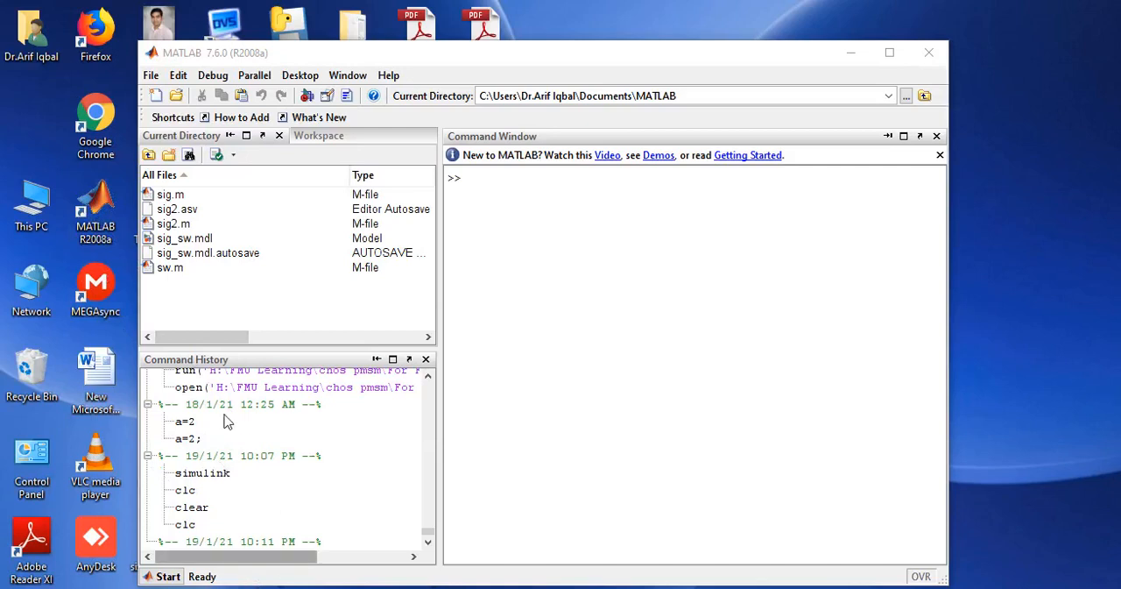
pyautogui.rightClick(99, 203)
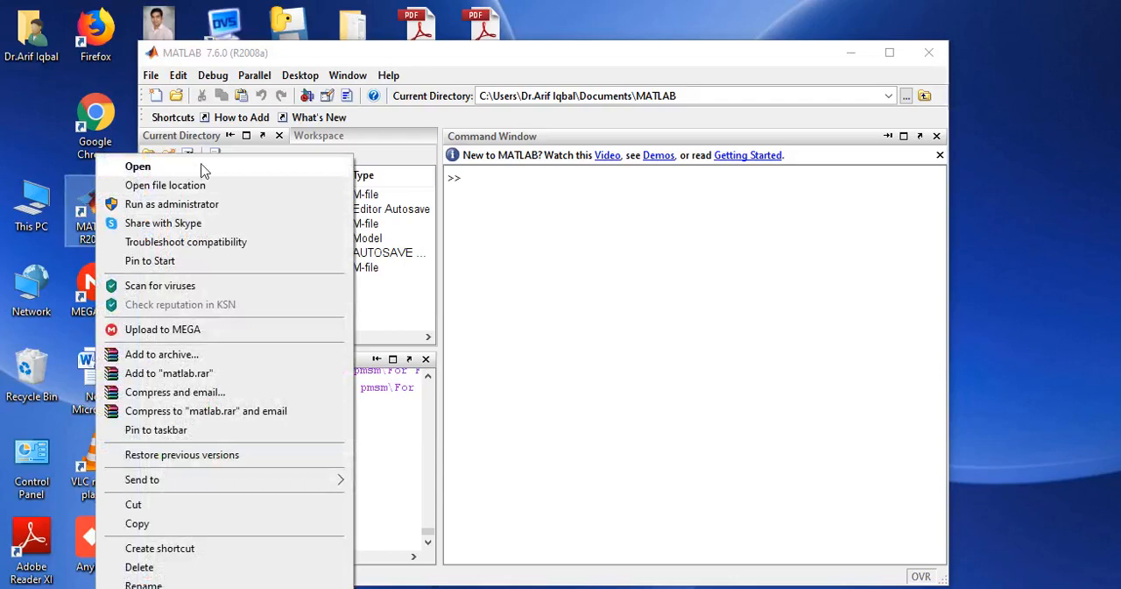
pyautogui.click(560, 67)
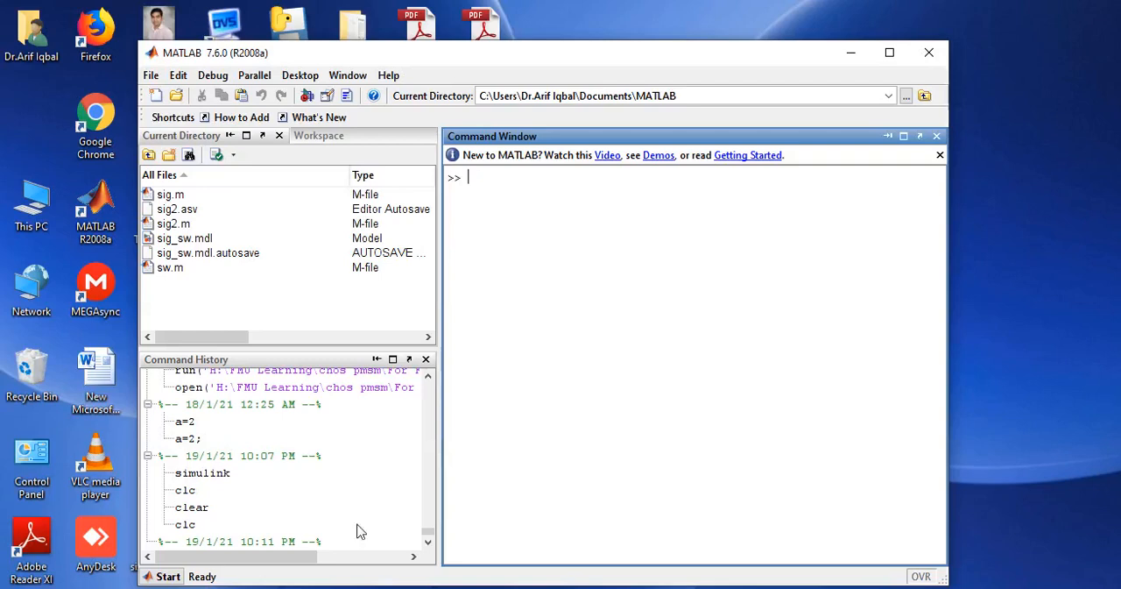
# Open the Simulink Library Browser and move its window aside to browse the library list.
pyautogui.click(307, 96)
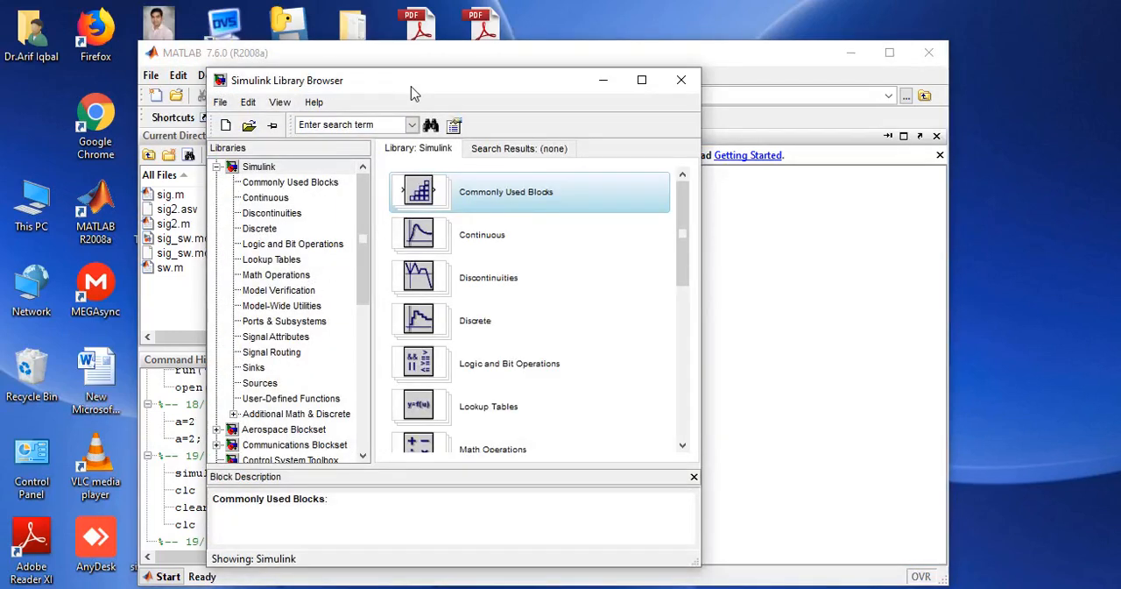
pyautogui.moveTo(413, 93); pyautogui.dragTo(215, 99)
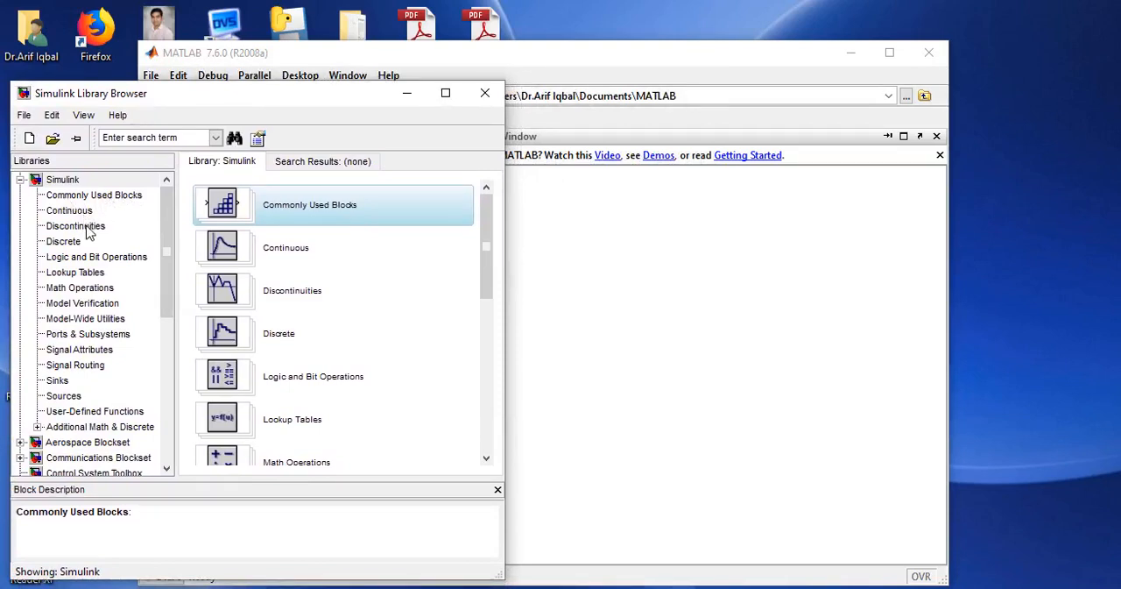
pyautogui.moveTo(174, 244); pyautogui.dragTo(167, 341)
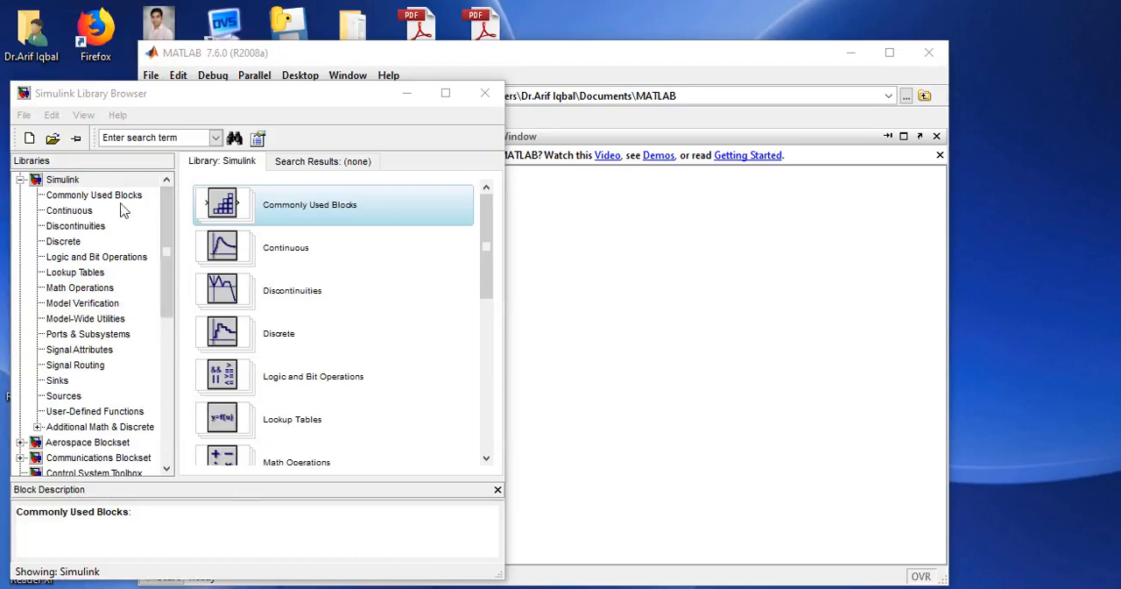
# Create a new blank Simulink model and position its window next to the Library Browser.
pyautogui.click(26, 116)
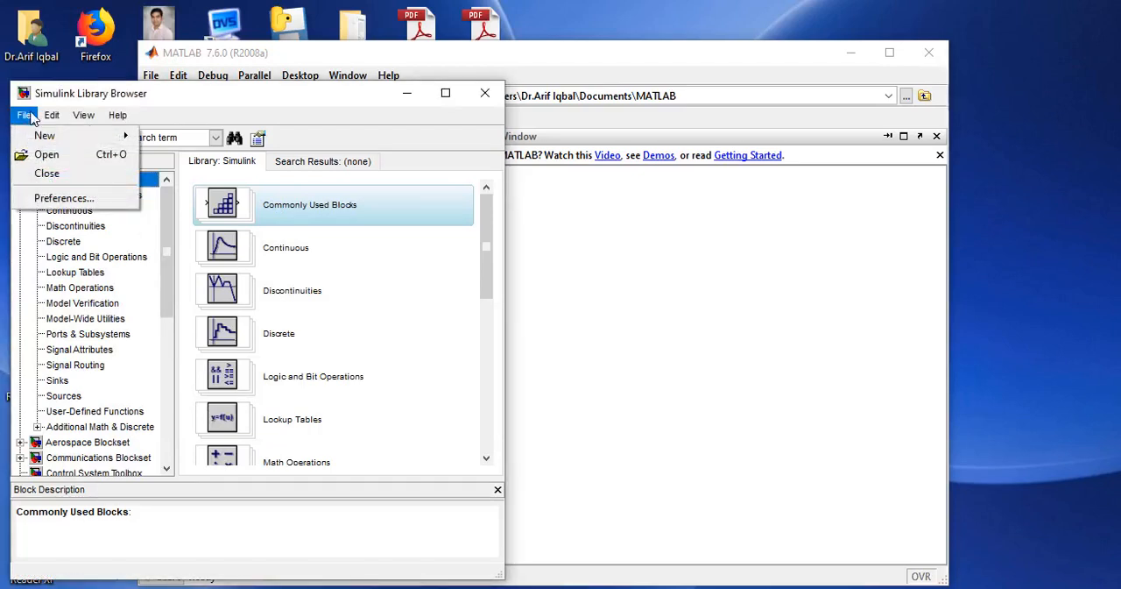
pyautogui.moveTo(74, 142)
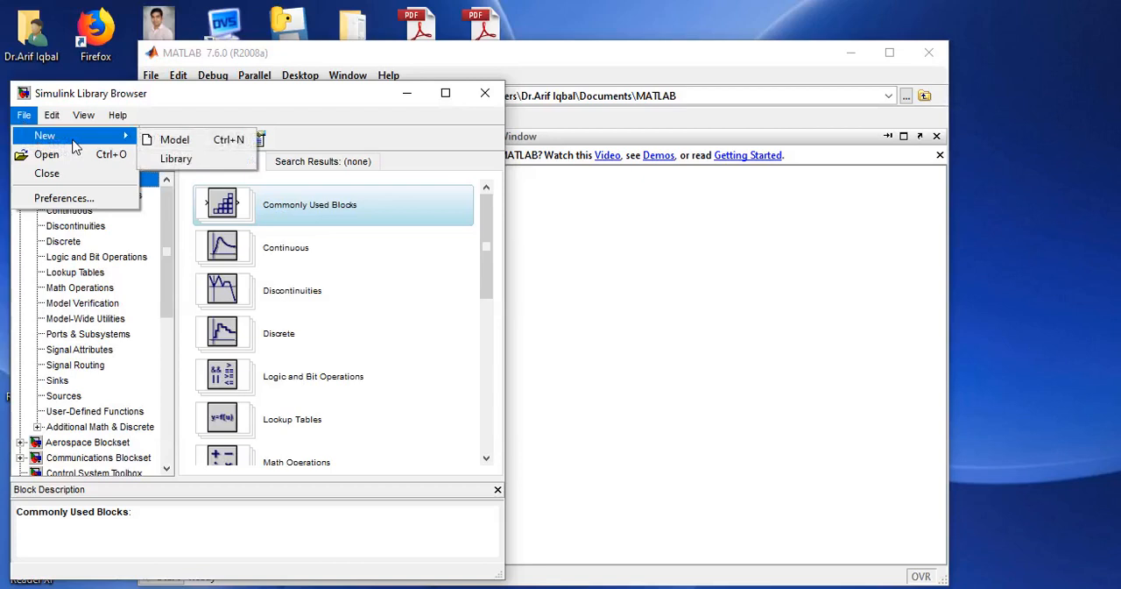
pyautogui.click(196, 140)
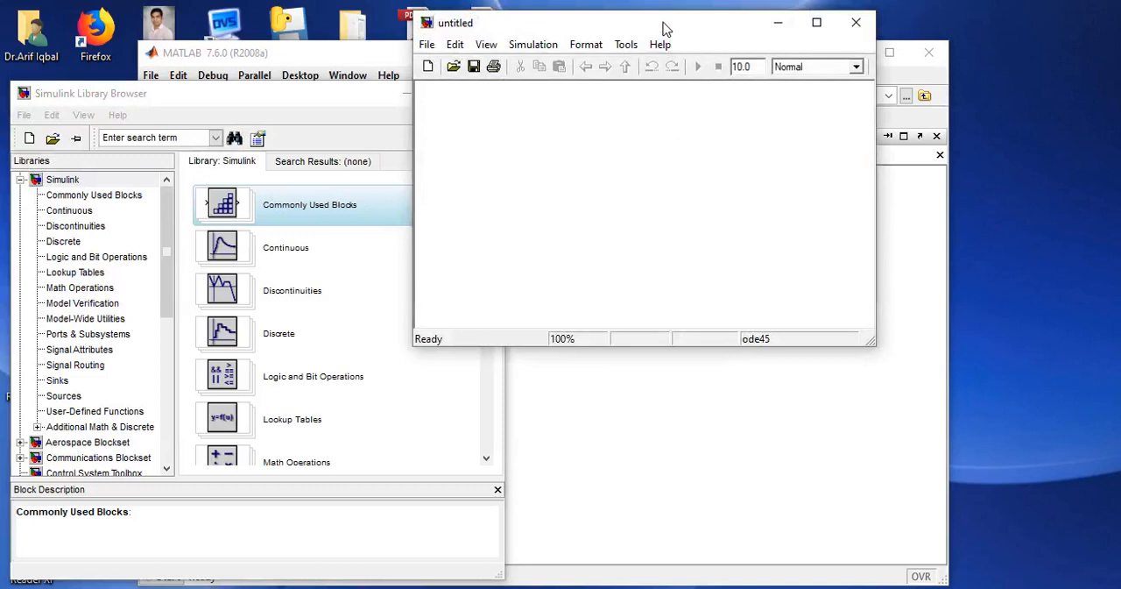
pyautogui.moveTo(663, 29); pyautogui.dragTo(693, 44)
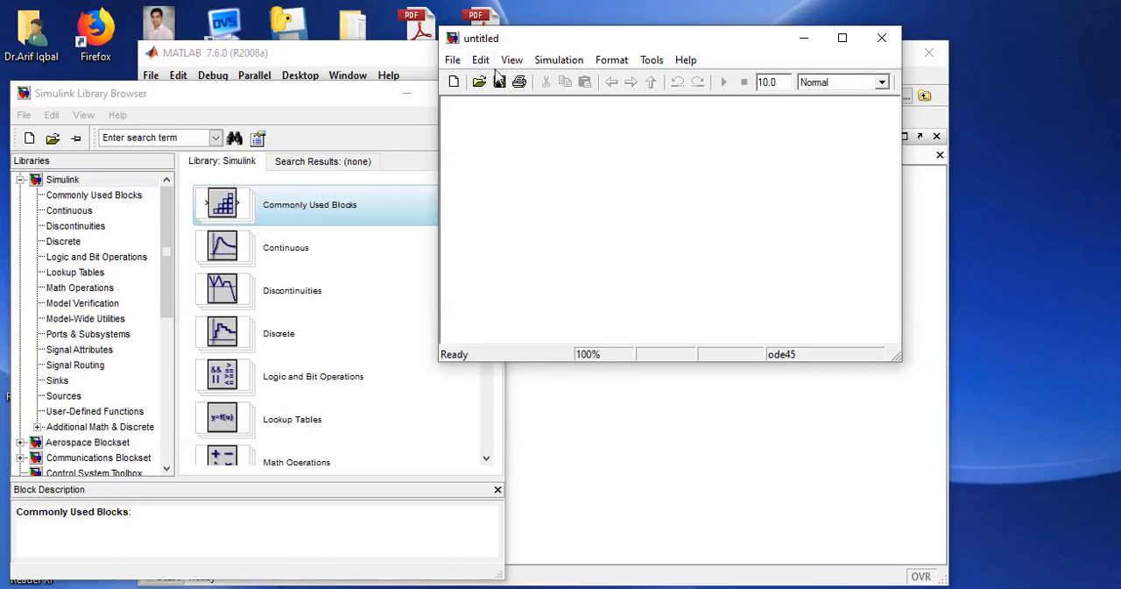
pyautogui.click(300, 98)
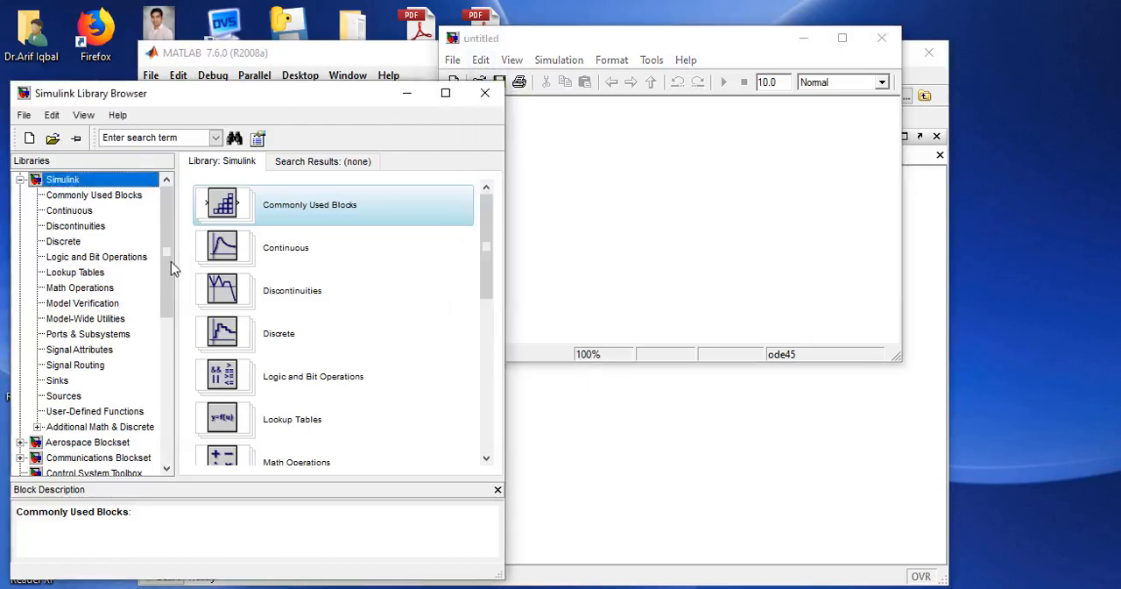
pyautogui.click(645, 226)
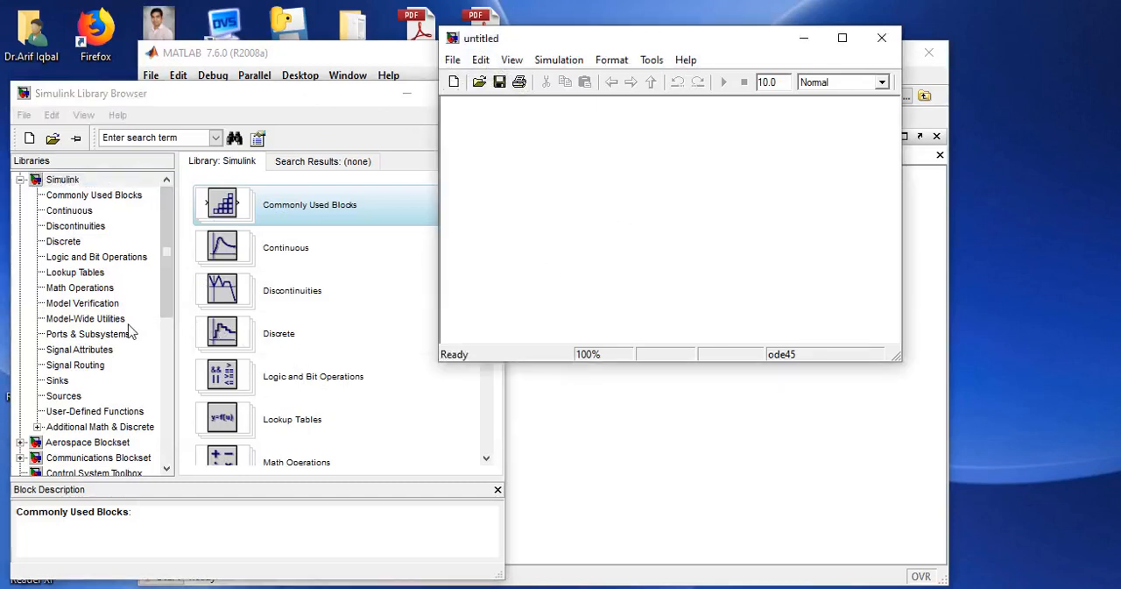
# Add a Sine Wave block from the Sources library to the left part of the model canvas.
pyautogui.click(81, 398)
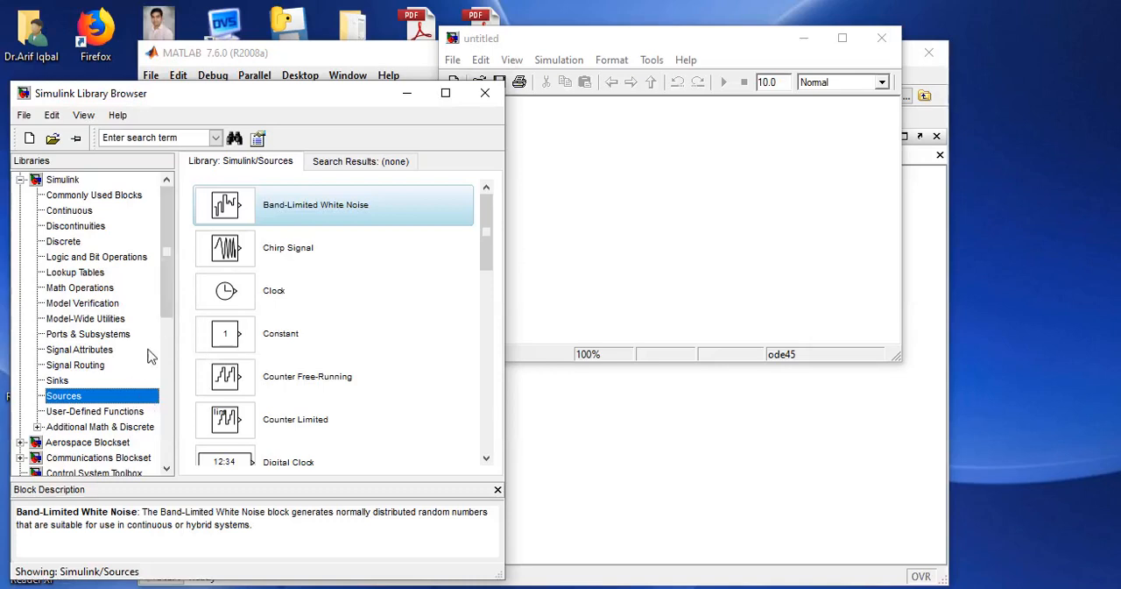
pyautogui.moveTo(494, 250); pyautogui.dragTo(506, 446)
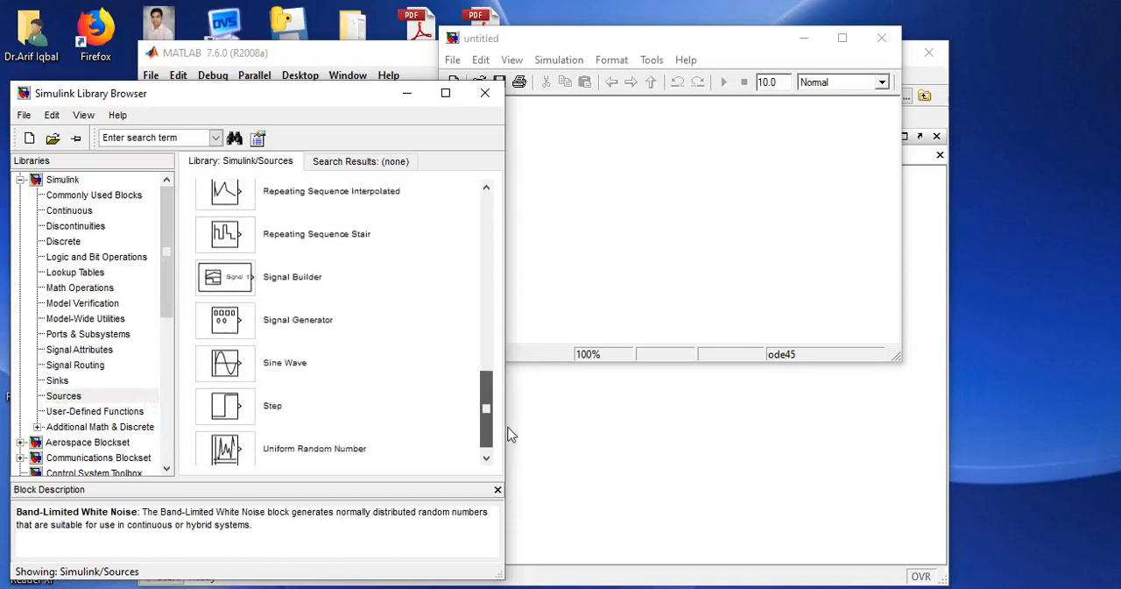
pyautogui.click(230, 363)
pyautogui.moveTo(228, 361); pyautogui.dragTo(602, 192)
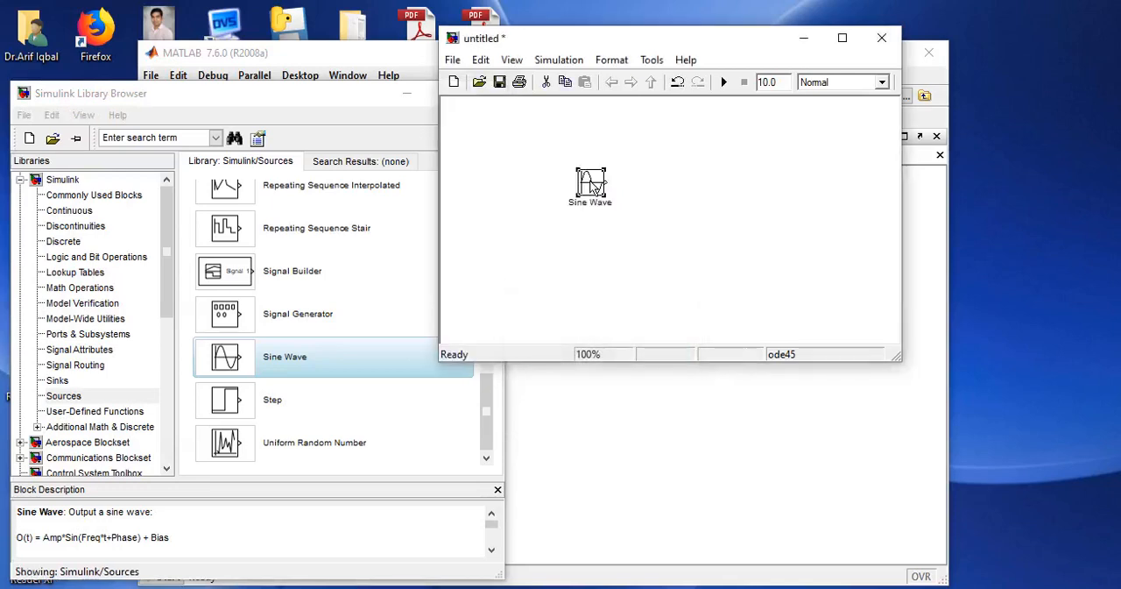
pyautogui.moveTo(593, 186); pyautogui.dragTo(558, 186)
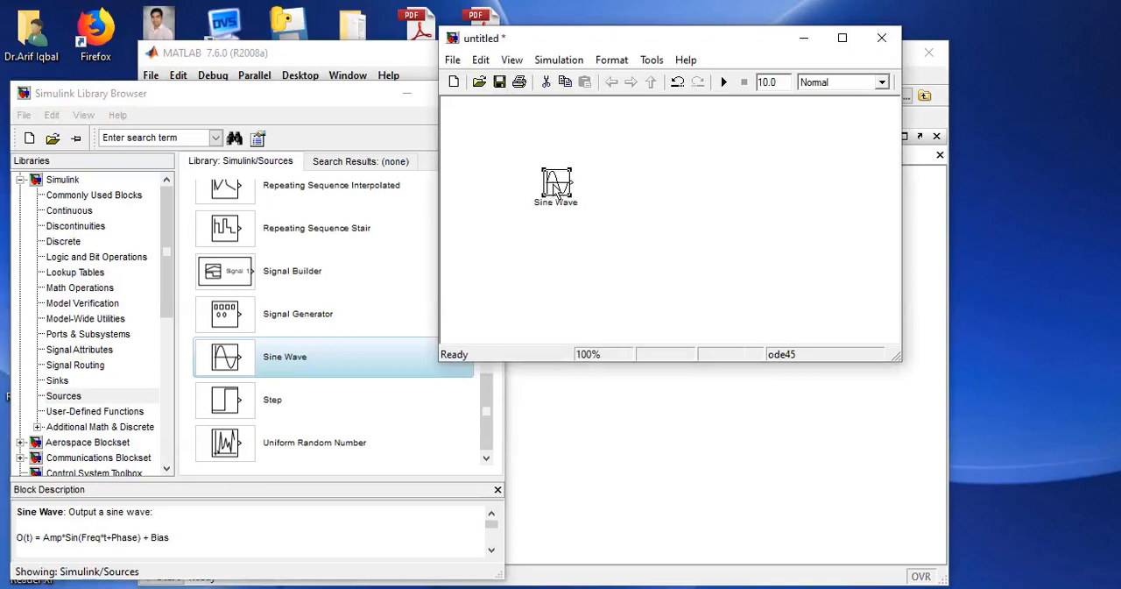
# Set the Sine Wave block's frequency to 2*pi*50 rad/sec.
pyautogui.doubleClick(554, 186)
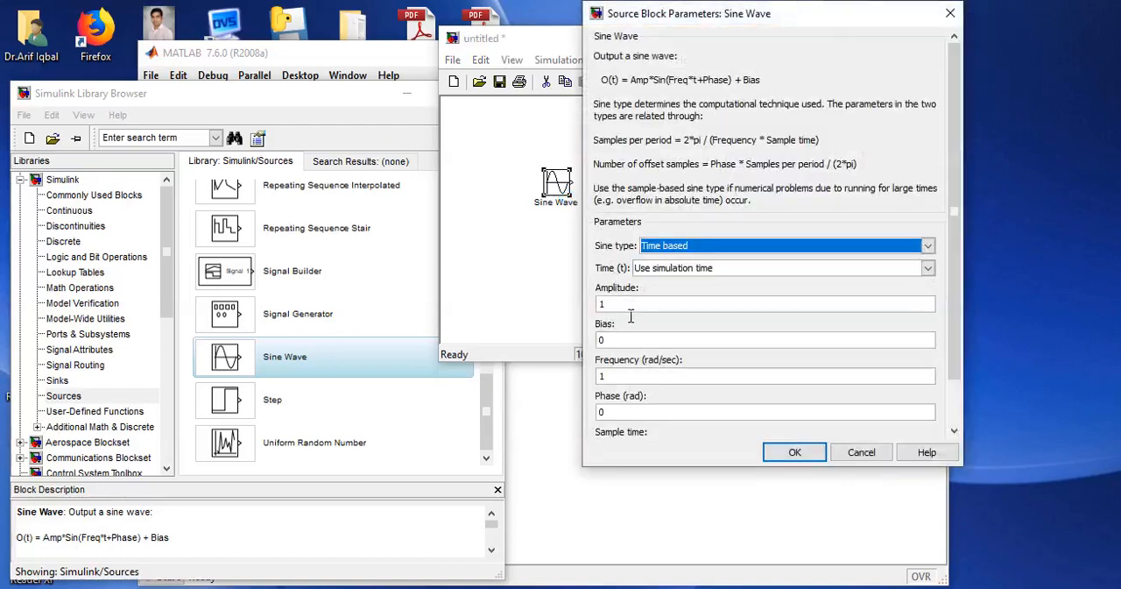
pyautogui.doubleClick(631, 379)
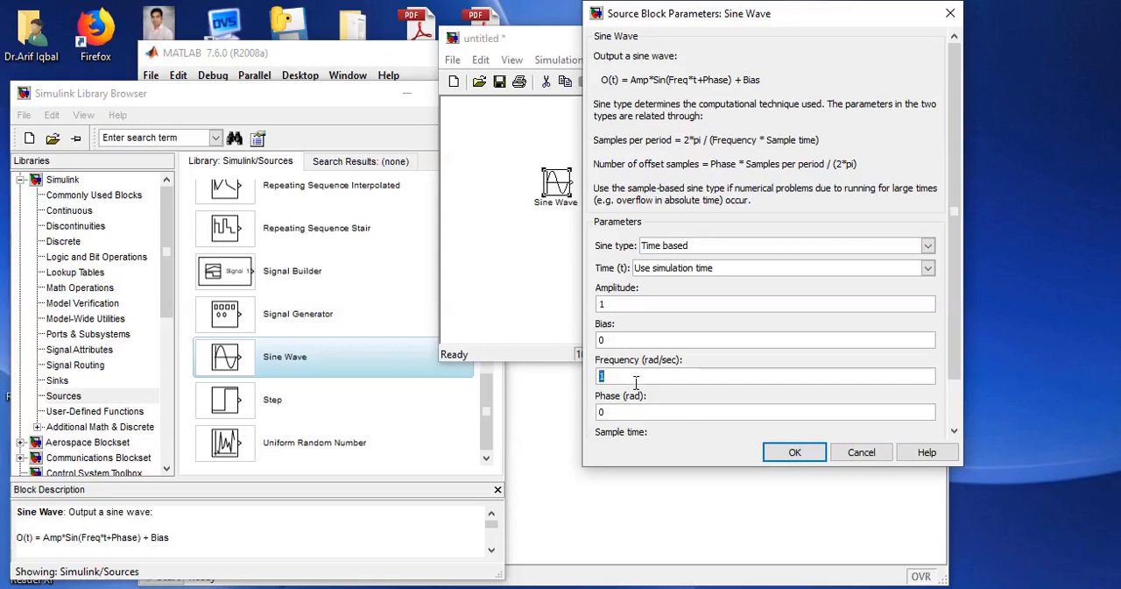
pyautogui.press('BackSpace')
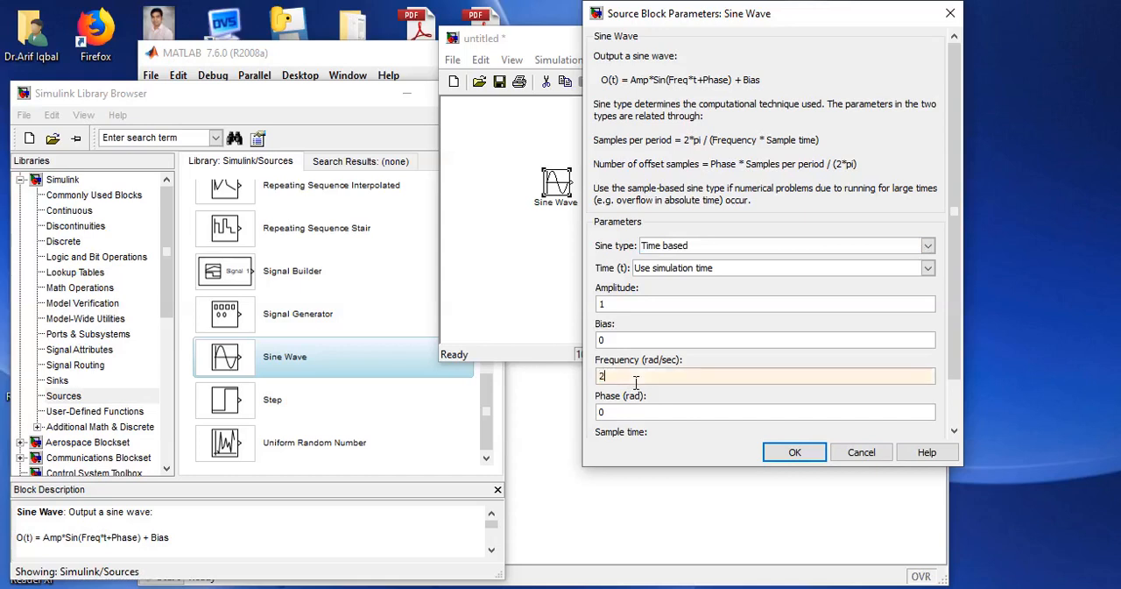
pyautogui.write('2*pi*')
pyautogui.write('50')
pyautogui.click(795, 454)
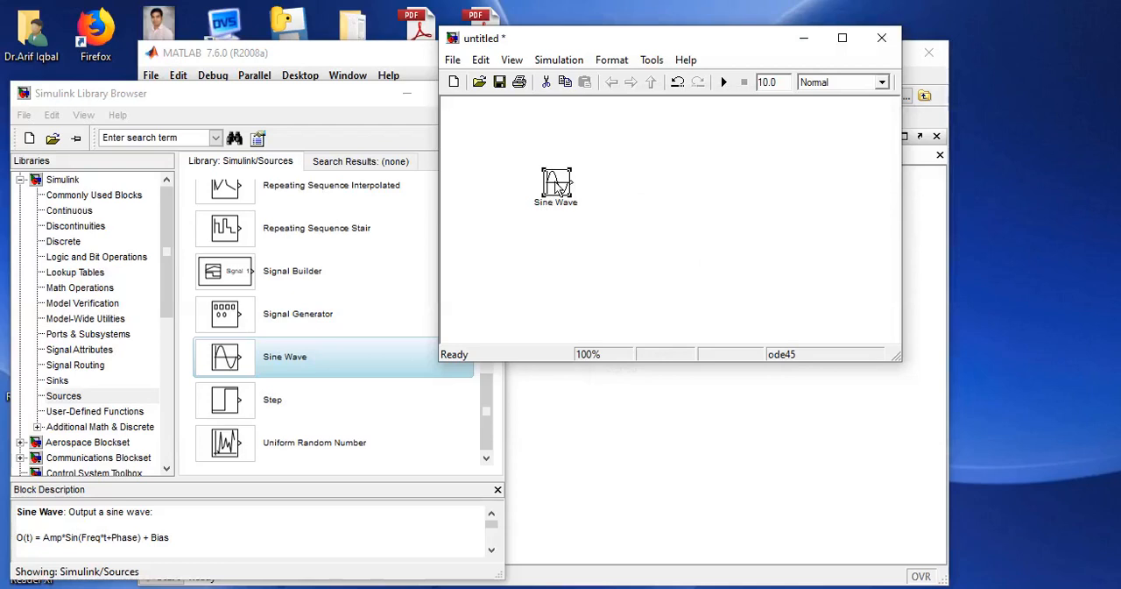
# Shift the Sine Wave block slightly down, then add a Scope block from the Sinks library beside it and connect the two.
pyautogui.moveTo(559, 187); pyautogui.dragTo(559, 210)
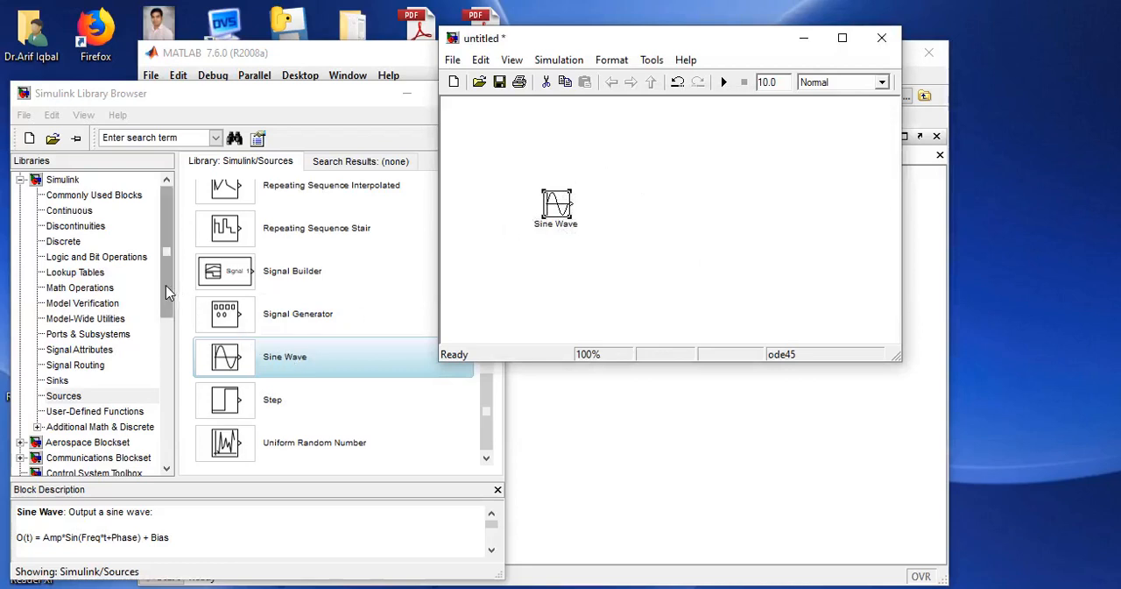
pyautogui.moveTo(174, 290); pyautogui.dragTo(168, 296)
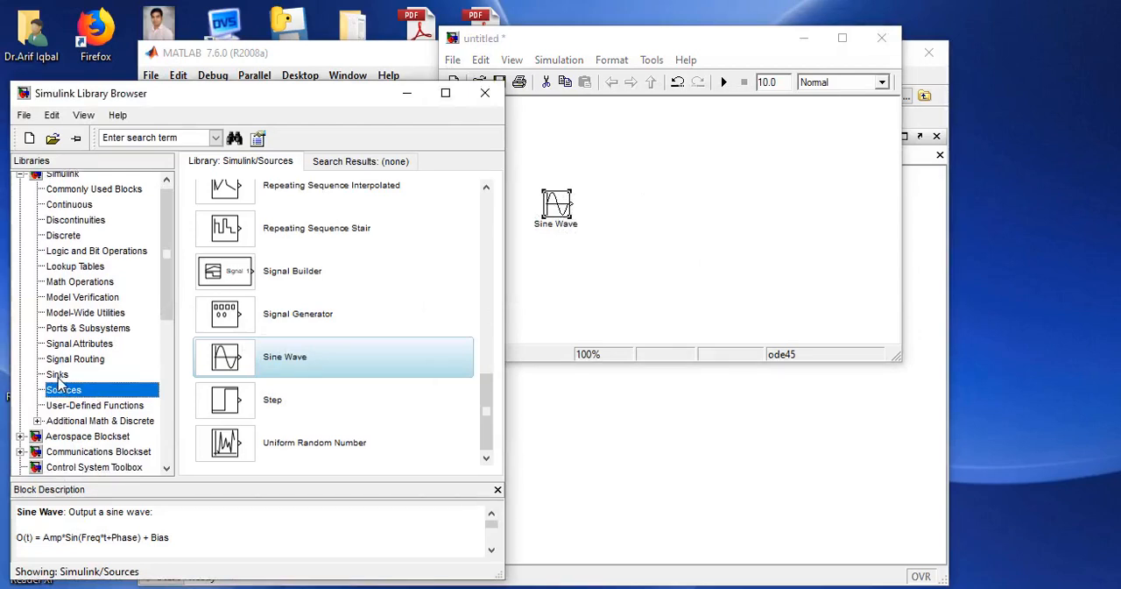
pyautogui.click(57, 375)
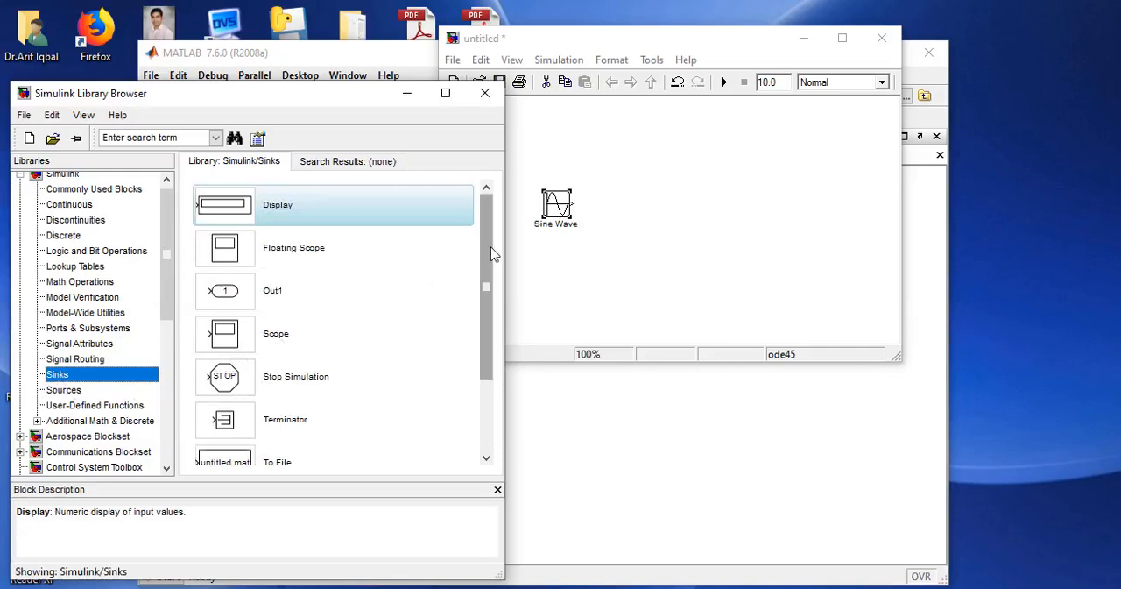
pyautogui.moveTo(484, 205); pyautogui.dragTo(483, 393)
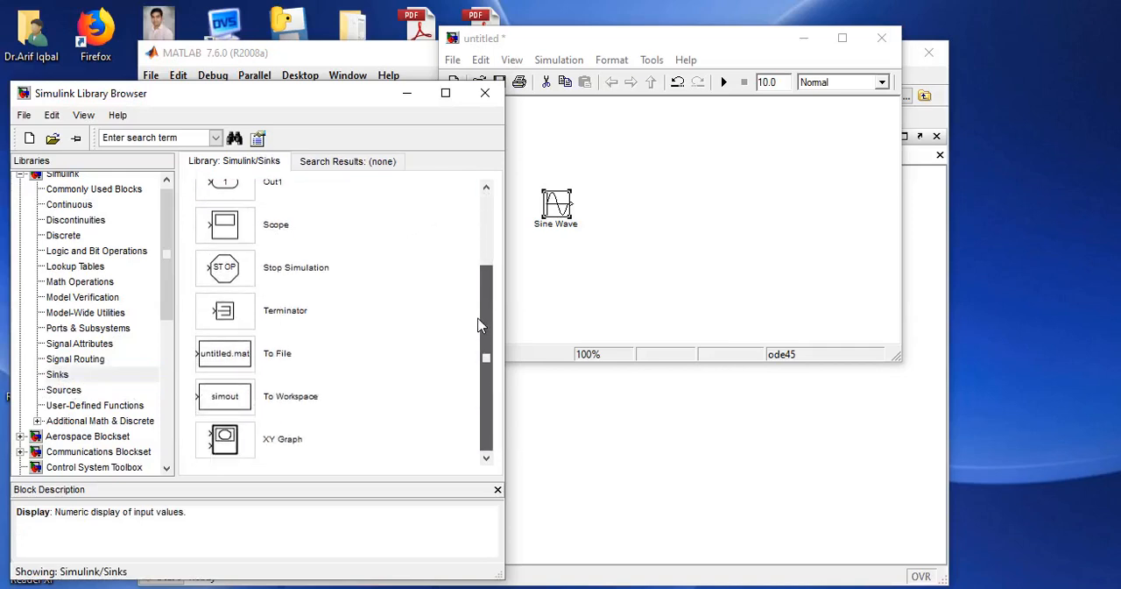
pyautogui.moveTo(479, 326); pyautogui.dragTo(484, 210)
pyautogui.moveTo(232, 338); pyautogui.dragTo(573, 205)
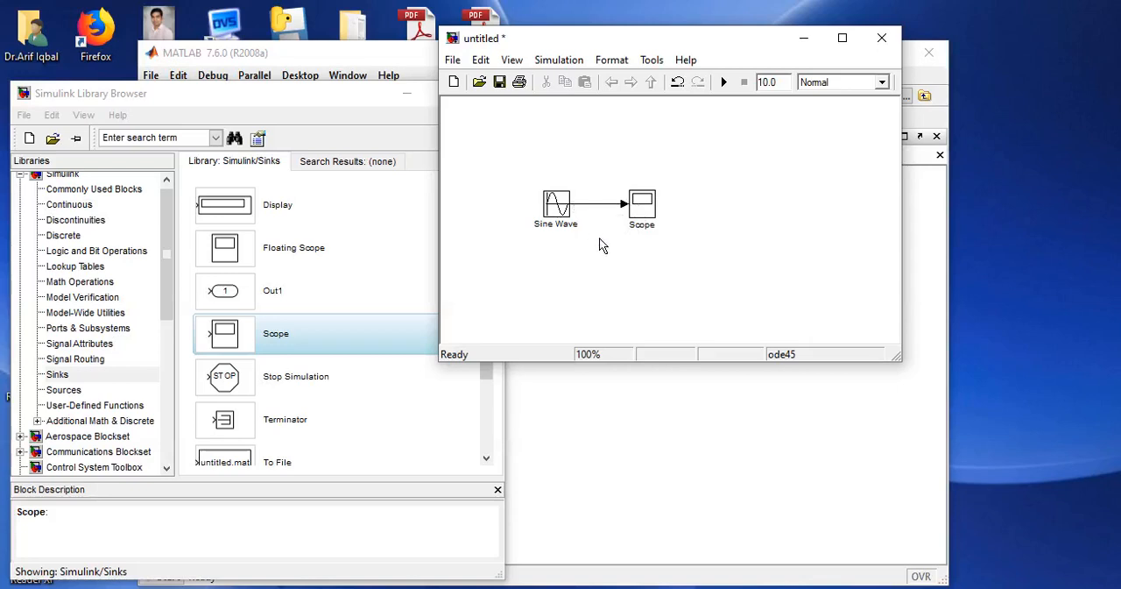
# Delete the signal line between the Sine Wave and Scope blocks and reconnect the two blocks.
pyautogui.click(584, 205)
pyautogui.press('Delete')
pyautogui.click(562, 211)
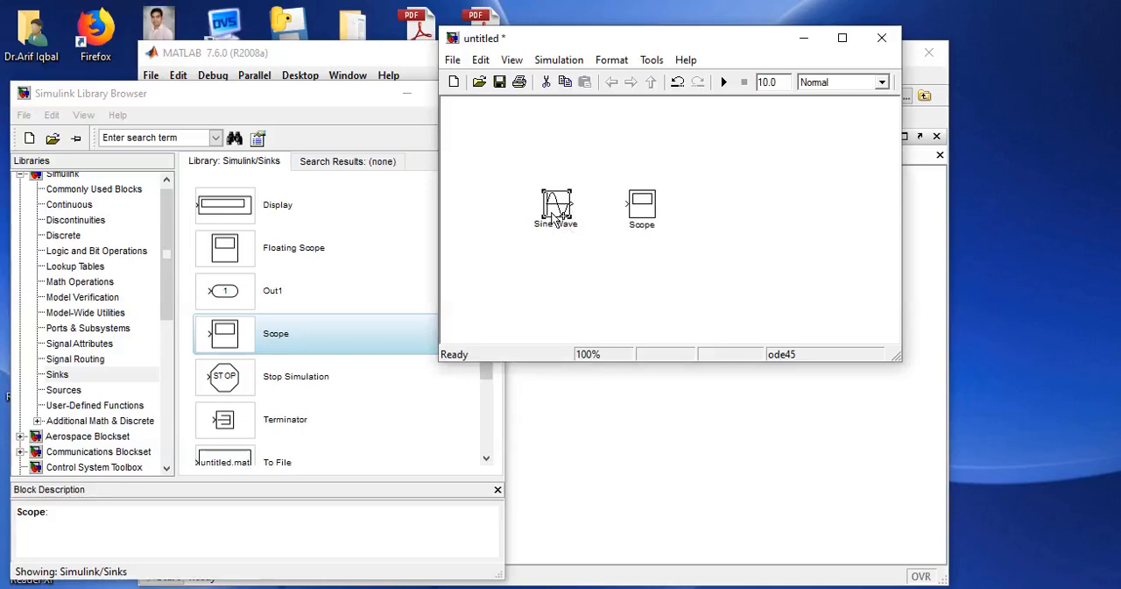
pyautogui.keyDown('ctrl'); pyautogui.click(644, 212); pyautogui.keyUp('ctrl')
# Turn off the limit on data points in the Scope block's data history parameters.
pyautogui.doubleClick(649, 214)
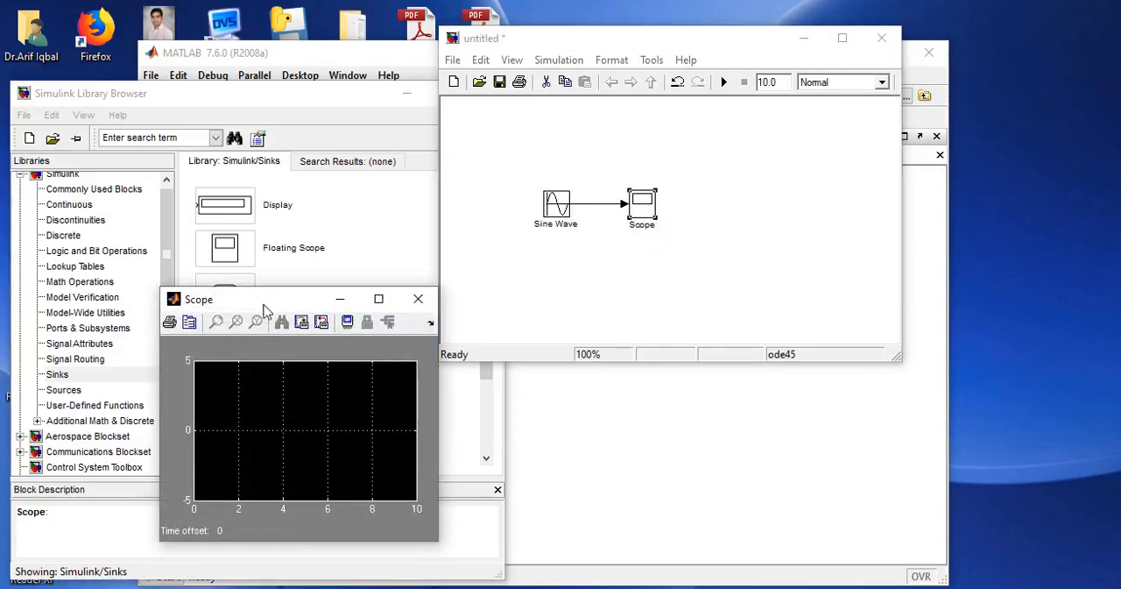
pyautogui.click(189, 323)
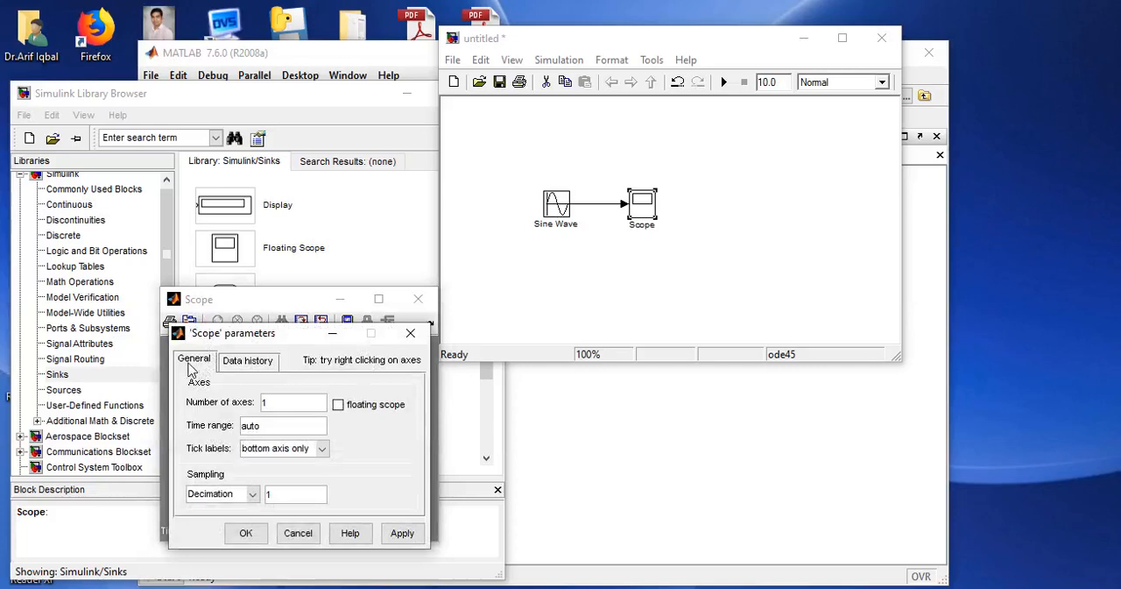
pyautogui.click(249, 367)
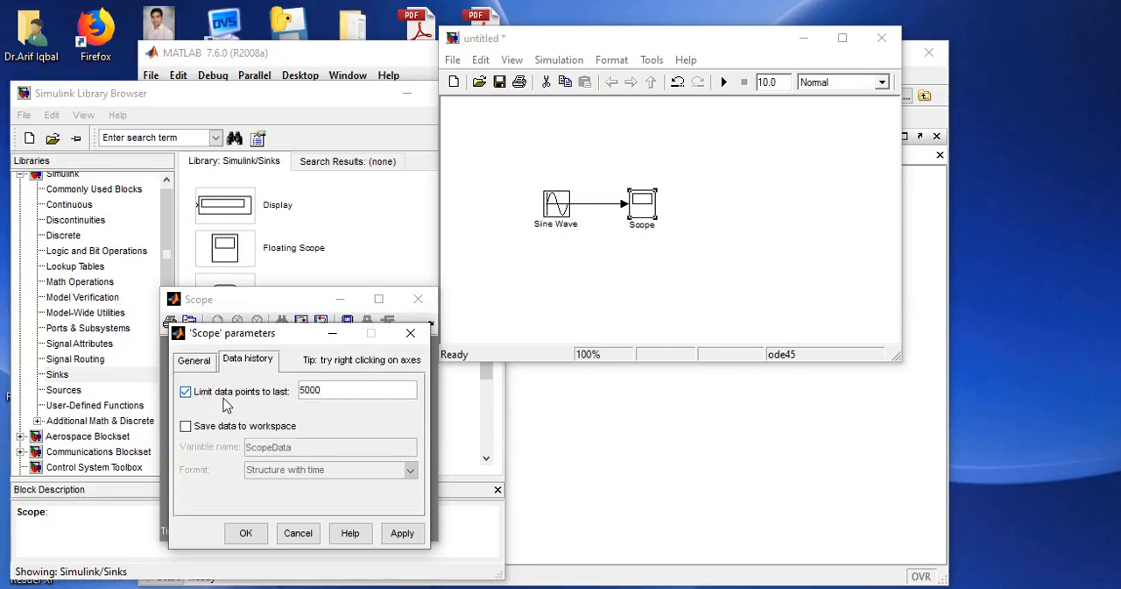
pyautogui.click(319, 400)
pyautogui.click(186, 393)
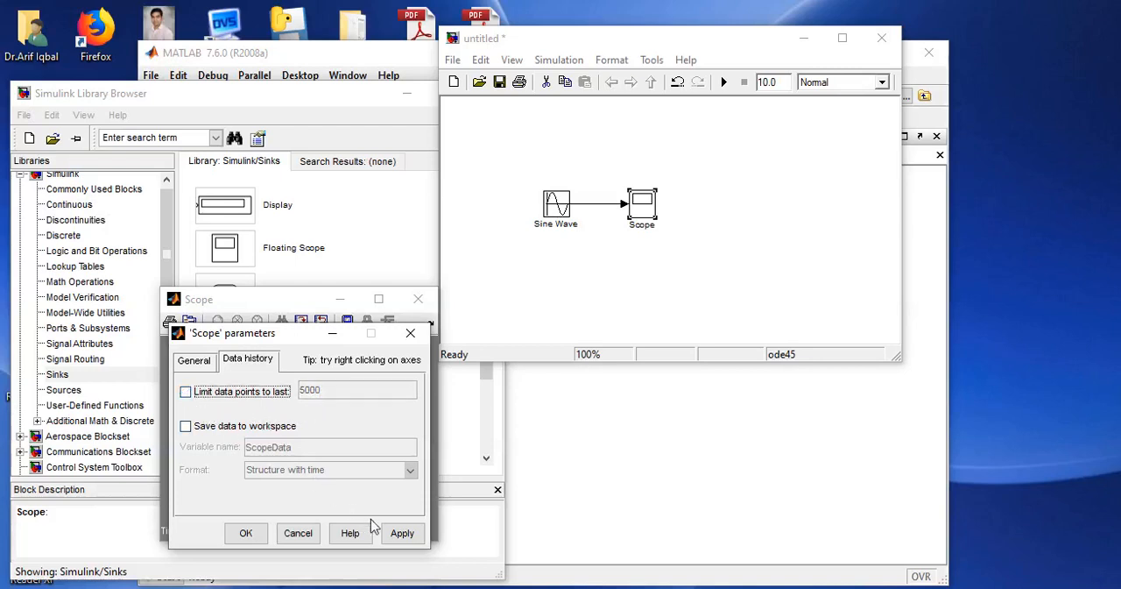
pyautogui.click(402, 536)
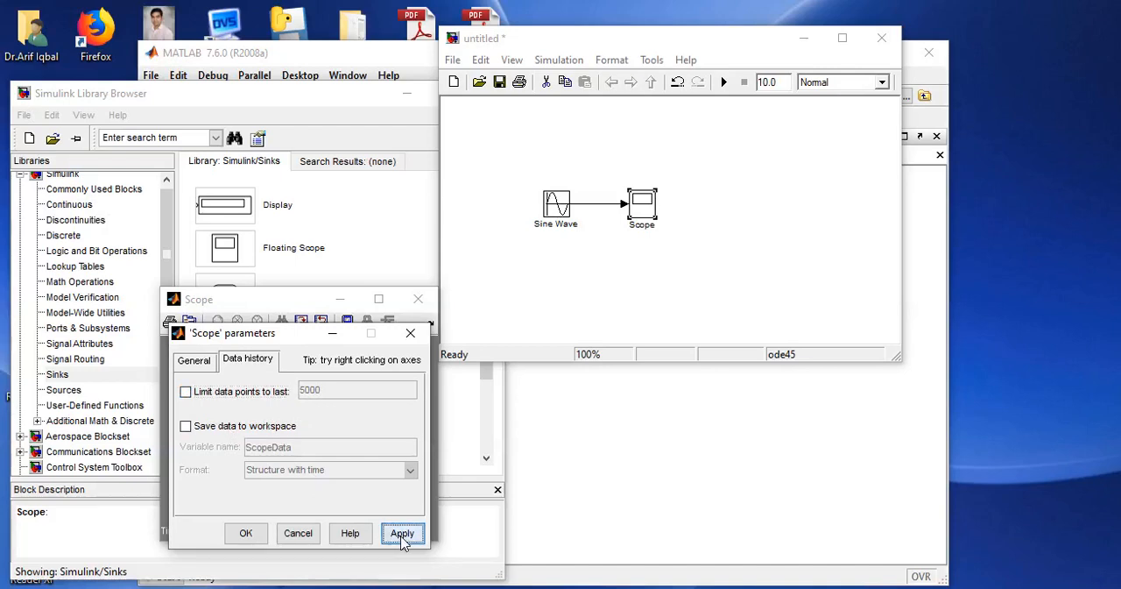
pyautogui.click(246, 535)
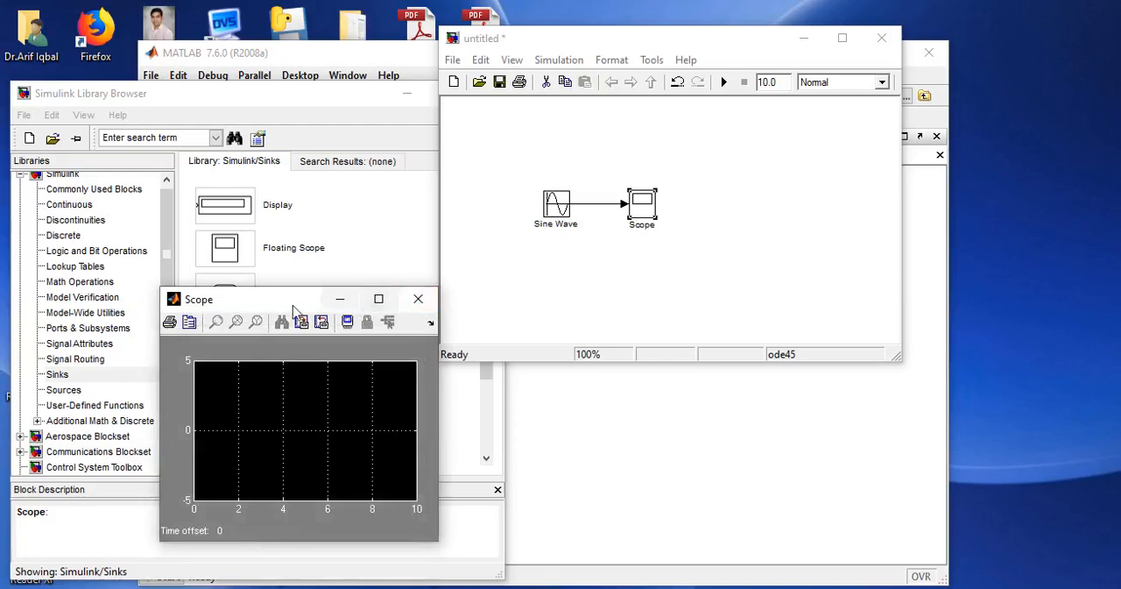
pyautogui.moveTo(277, 303); pyautogui.dragTo(270, 299)
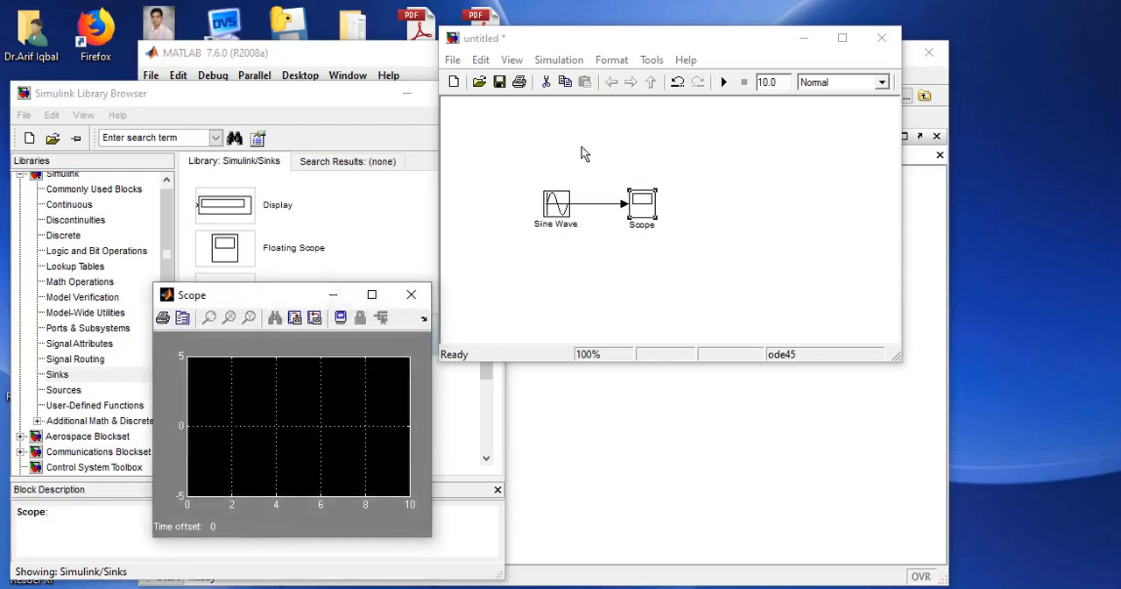
# Open the model's configuration parameters and set the simulation stop time to 1.0.
pyautogui.click(560, 60)
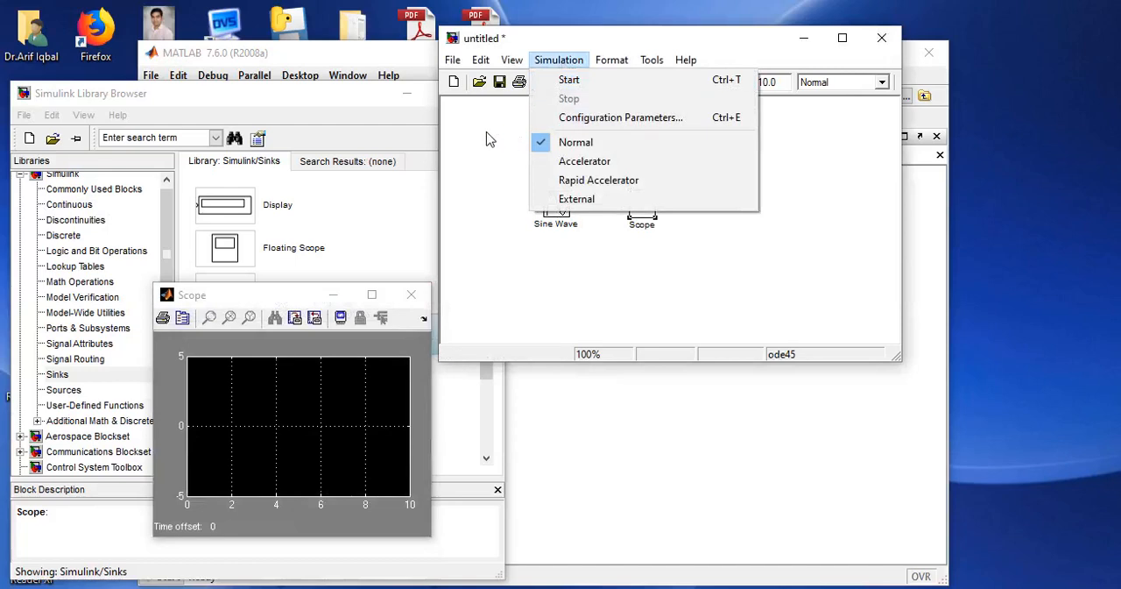
pyautogui.click(592, 123)
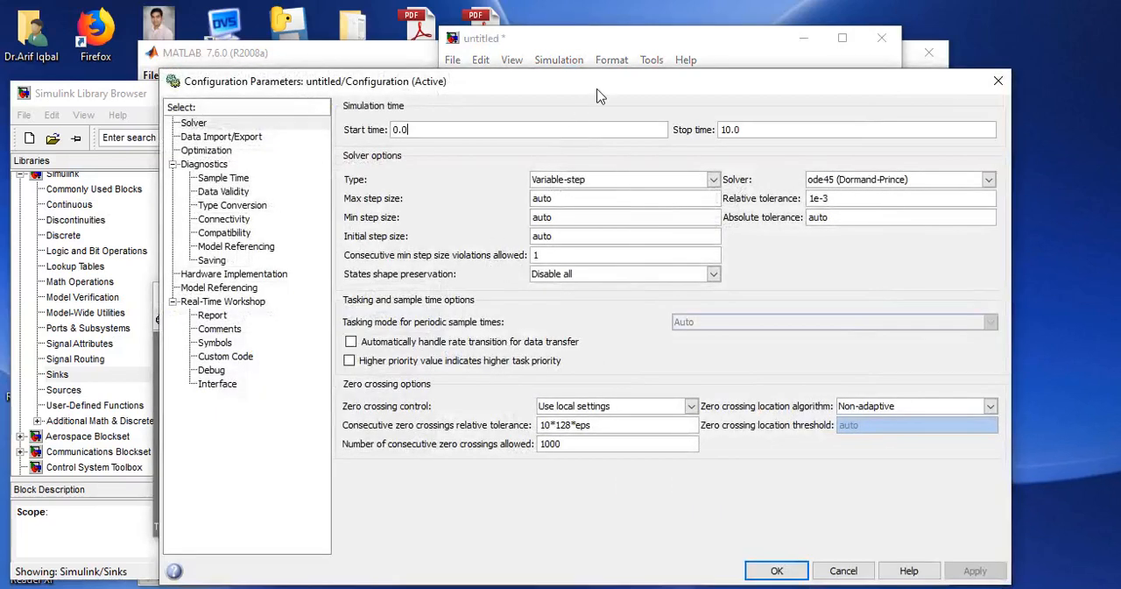
pyautogui.moveTo(597, 89); pyautogui.dragTo(541, 98)
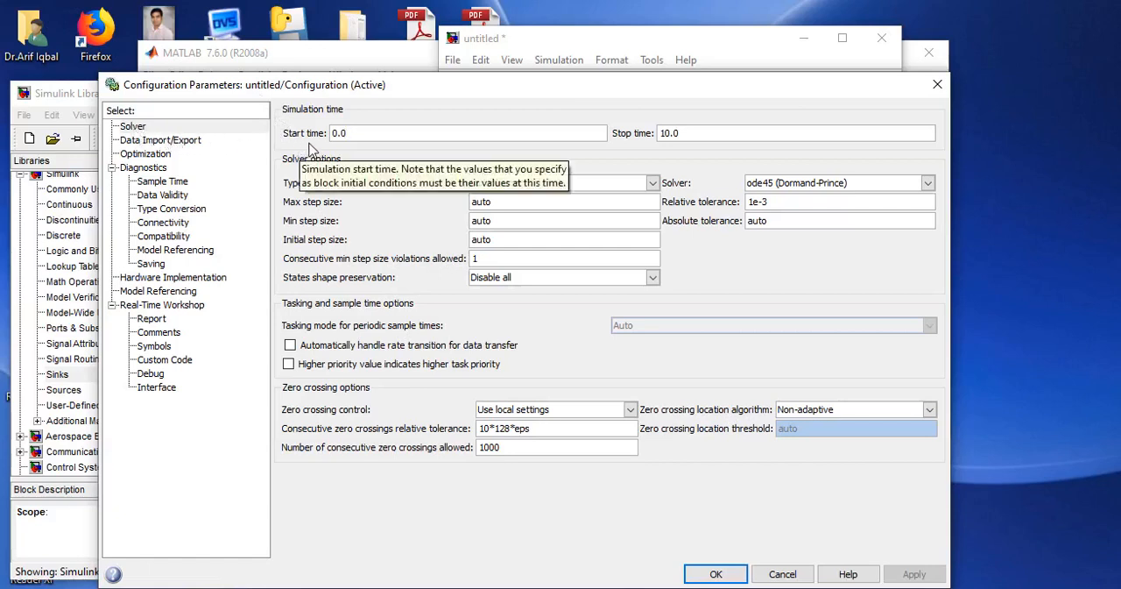
pyautogui.doubleClick(695, 144)
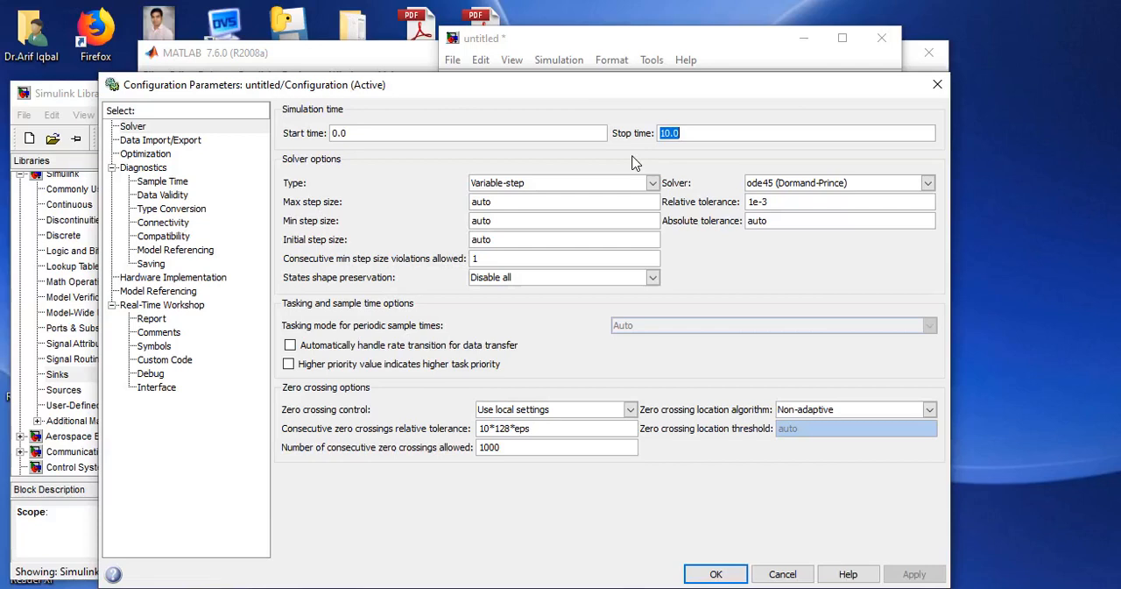
pyautogui.write('1')
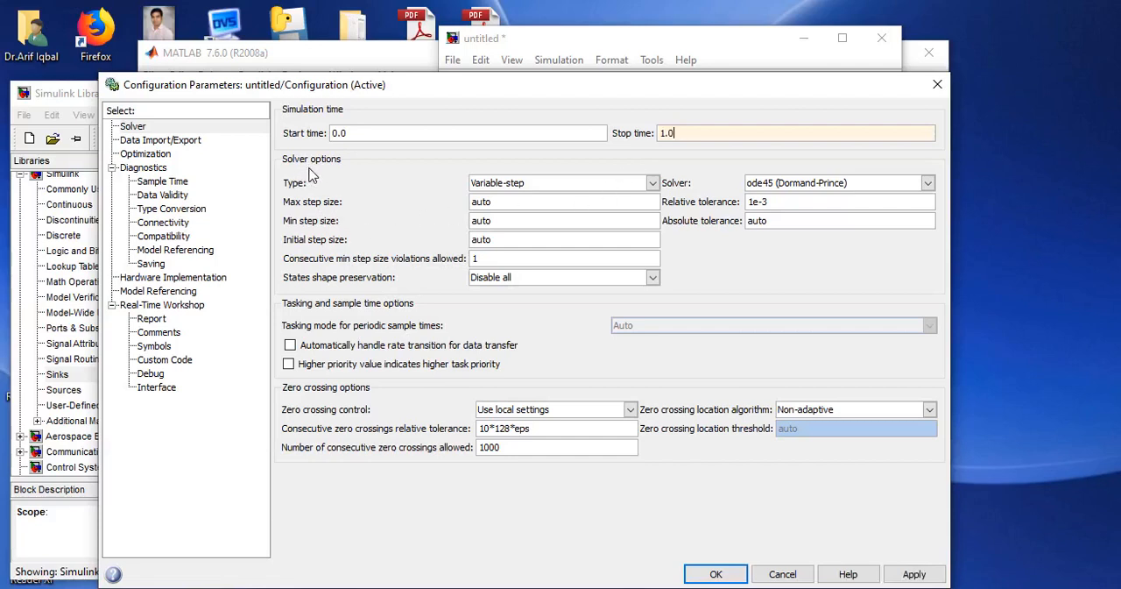
# Change the solver type to Fixed-step and choose the ode4 (Runge-Kutta) solver.
pyautogui.click(509, 185)
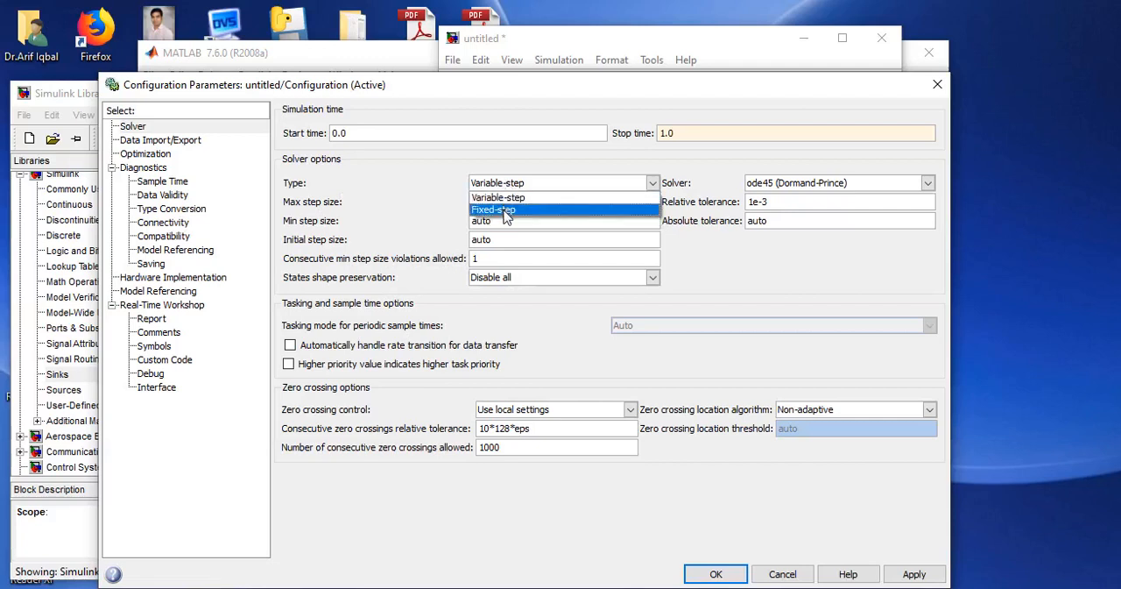
pyautogui.click(505, 211)
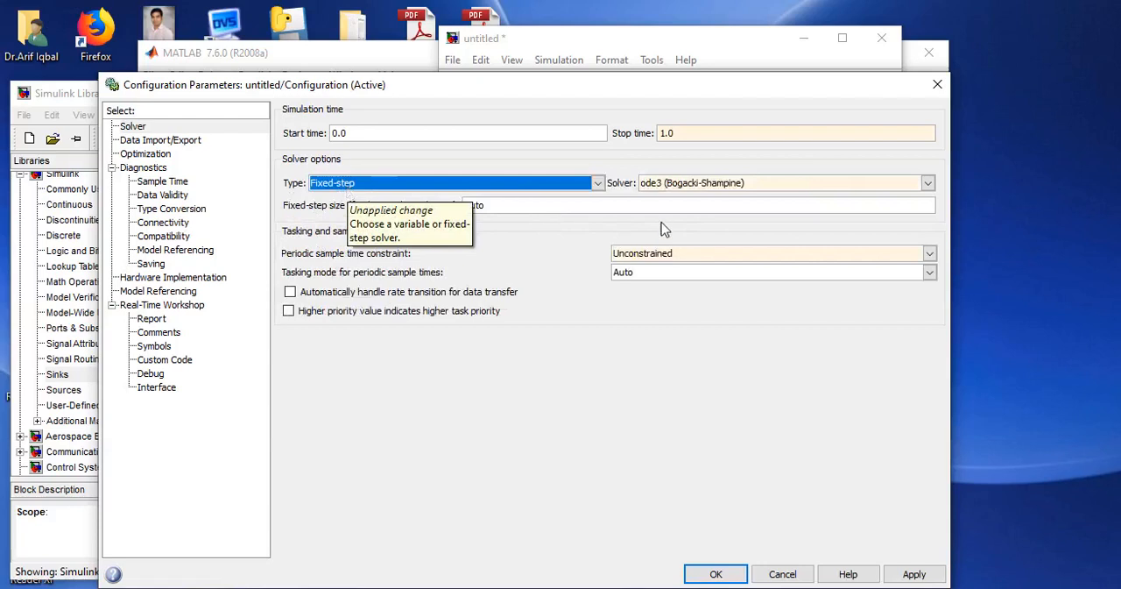
pyautogui.click(773, 183)
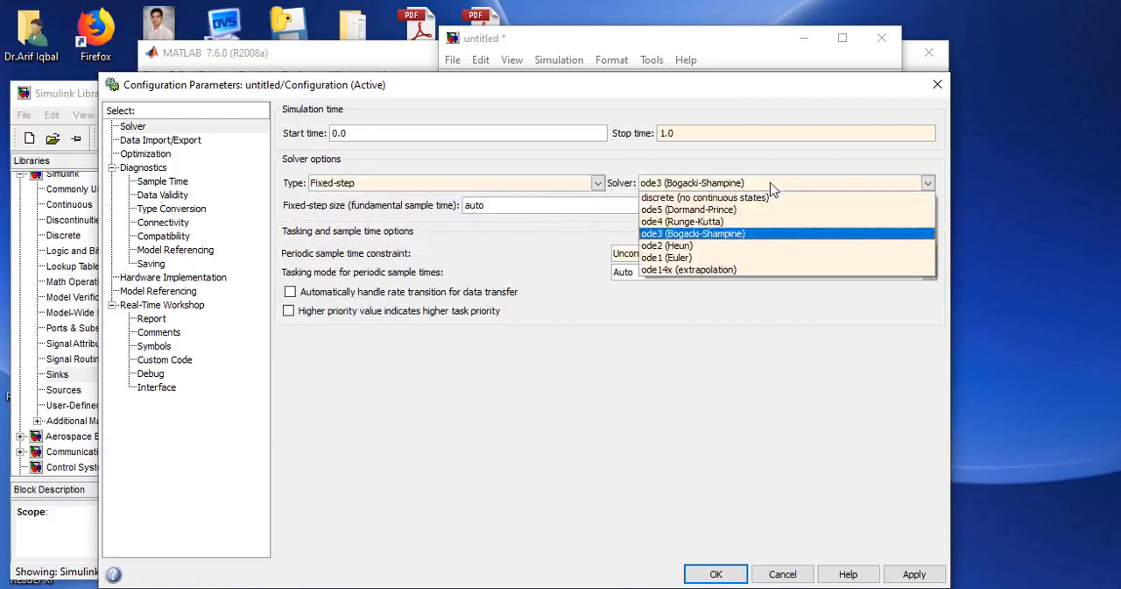
pyautogui.click(749, 223)
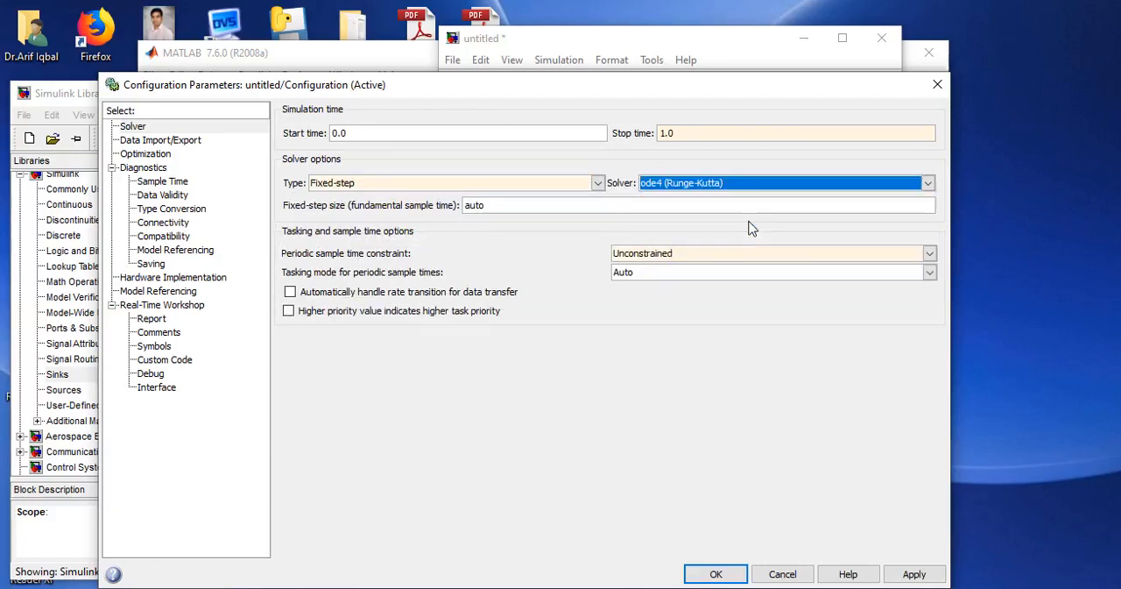
# Set the fixed-step size to 0.0001, apply the configuration parameters and close the dialog.
pyautogui.doubleClick(530, 211)
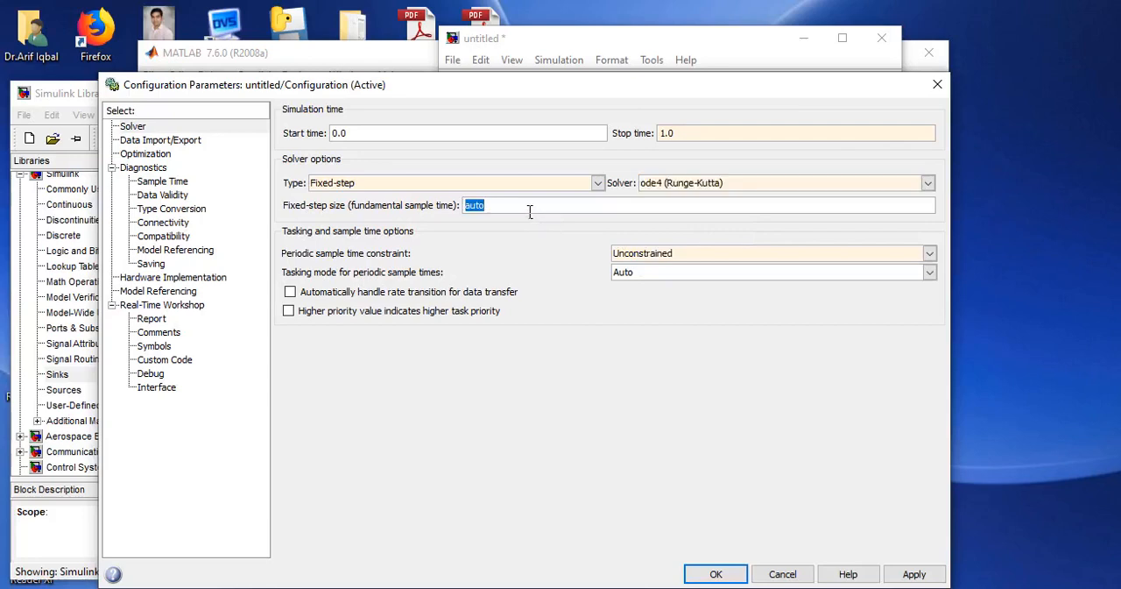
pyautogui.write('0.0')
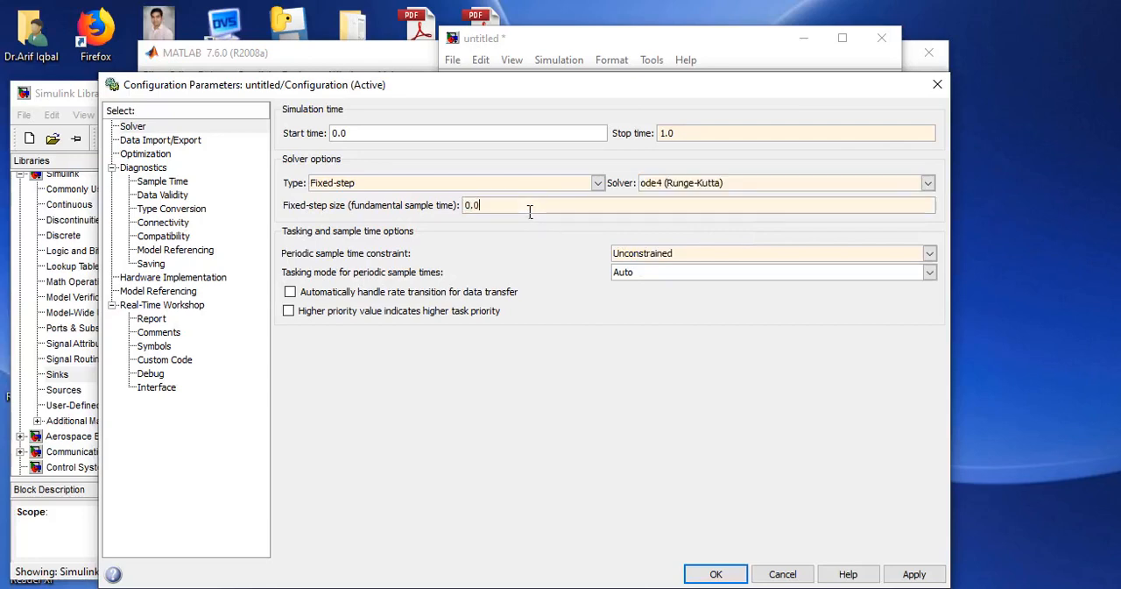
pyautogui.write('001')
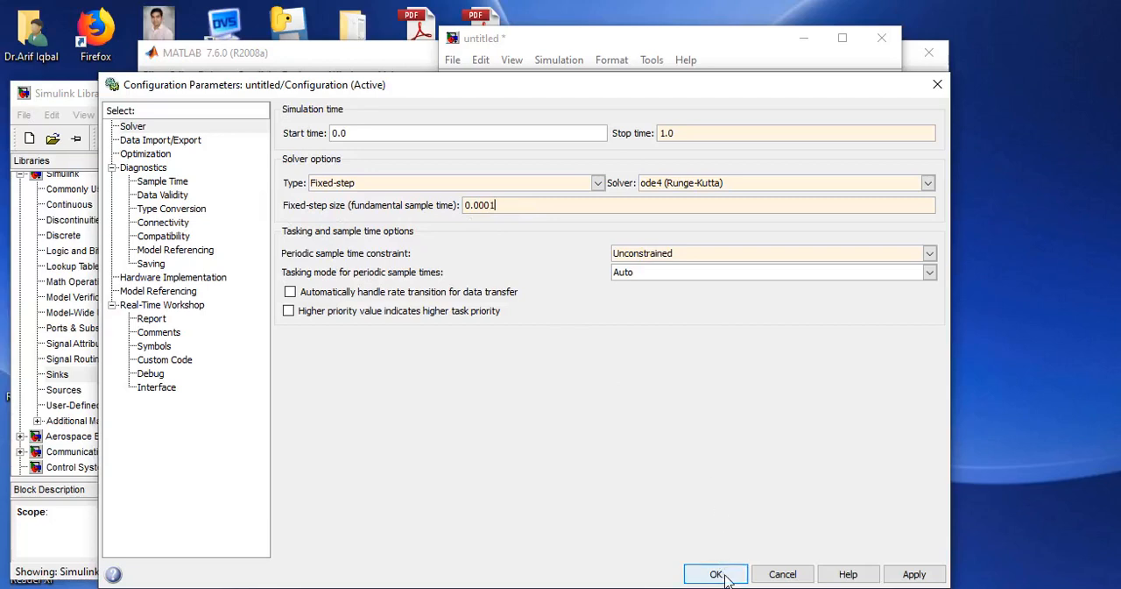
pyautogui.click(914, 575)
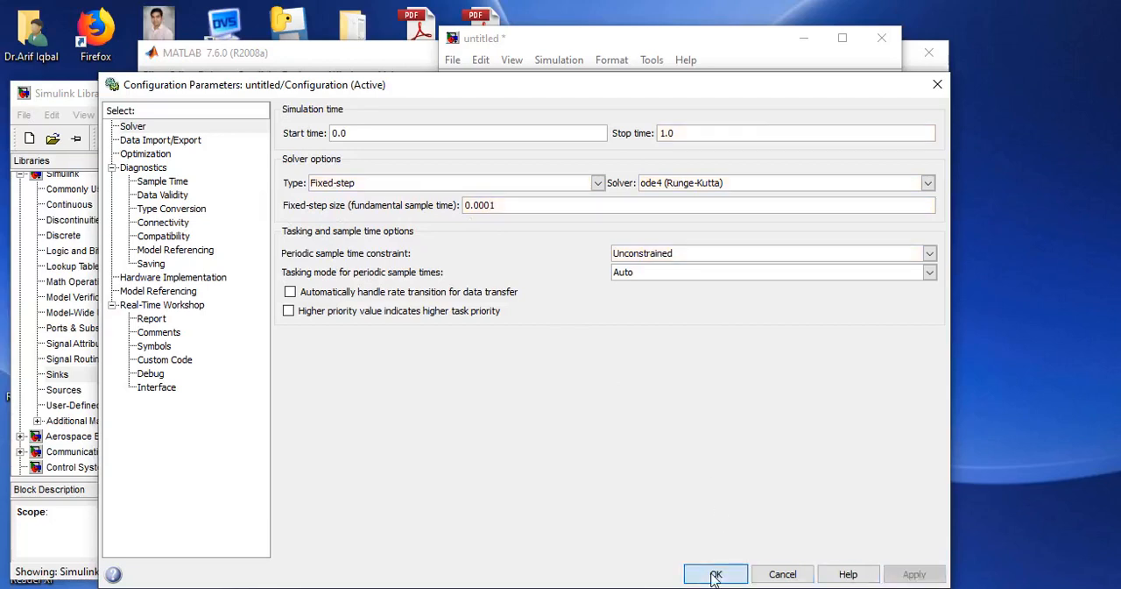
pyautogui.click(715, 574)
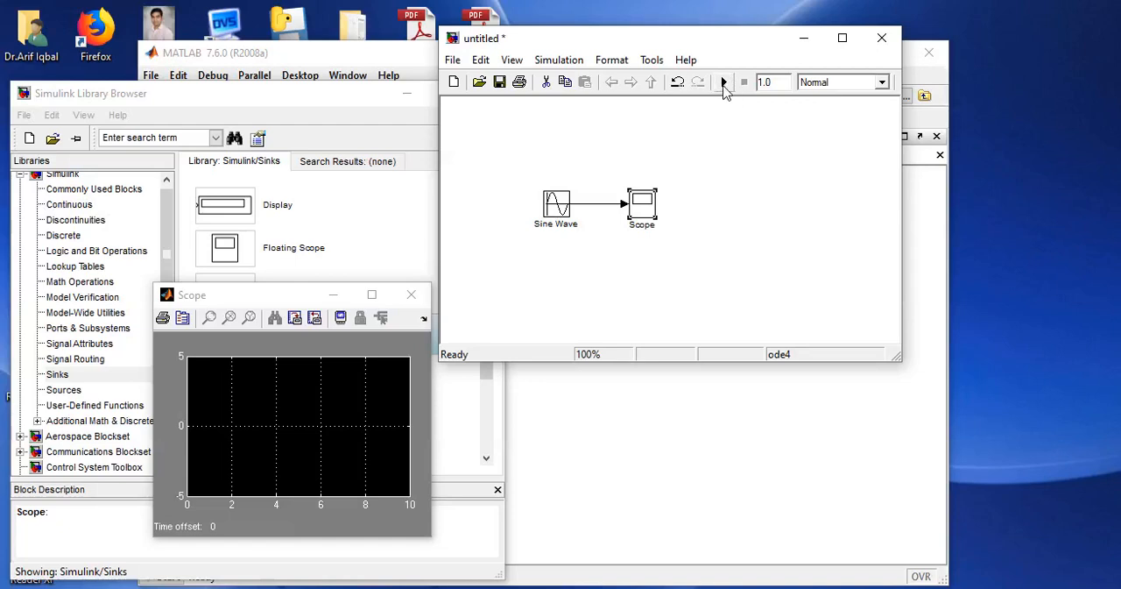
# Run the simulation, then move and enlarge the Scope window to show the waveform larger.
pyautogui.click(724, 84)
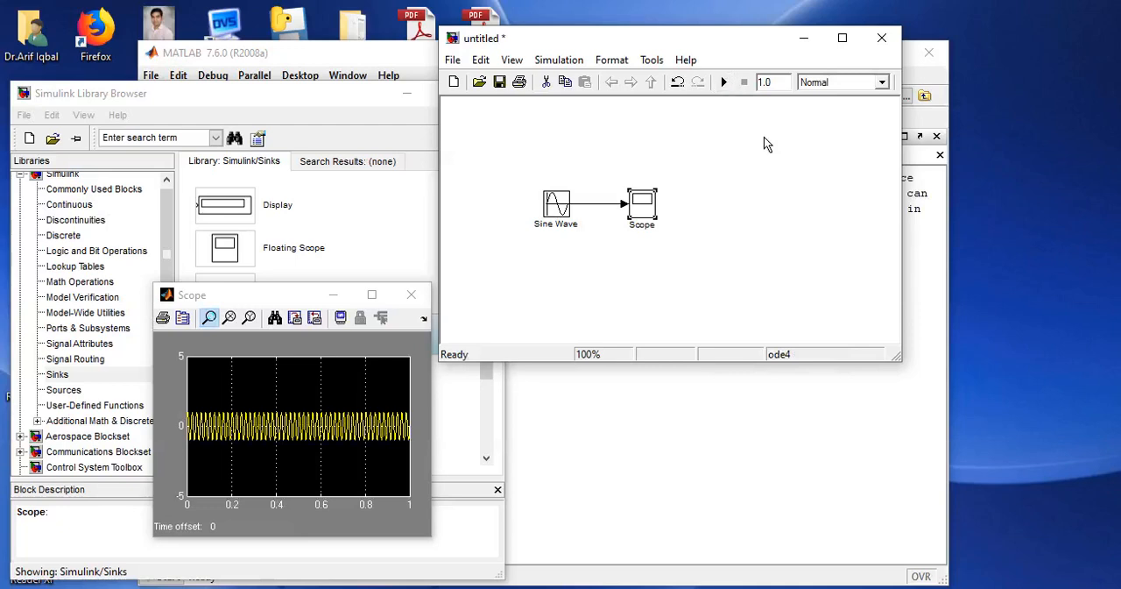
pyautogui.moveTo(283, 300); pyautogui.dragTo(269, 109)
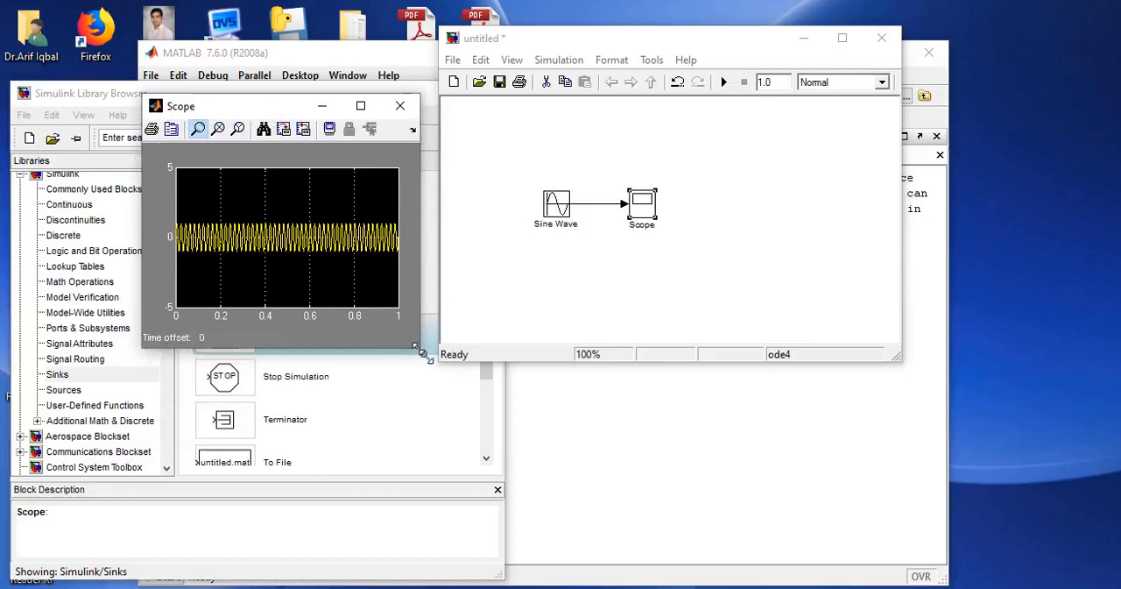
pyautogui.moveTo(426, 356); pyautogui.dragTo(522, 425)
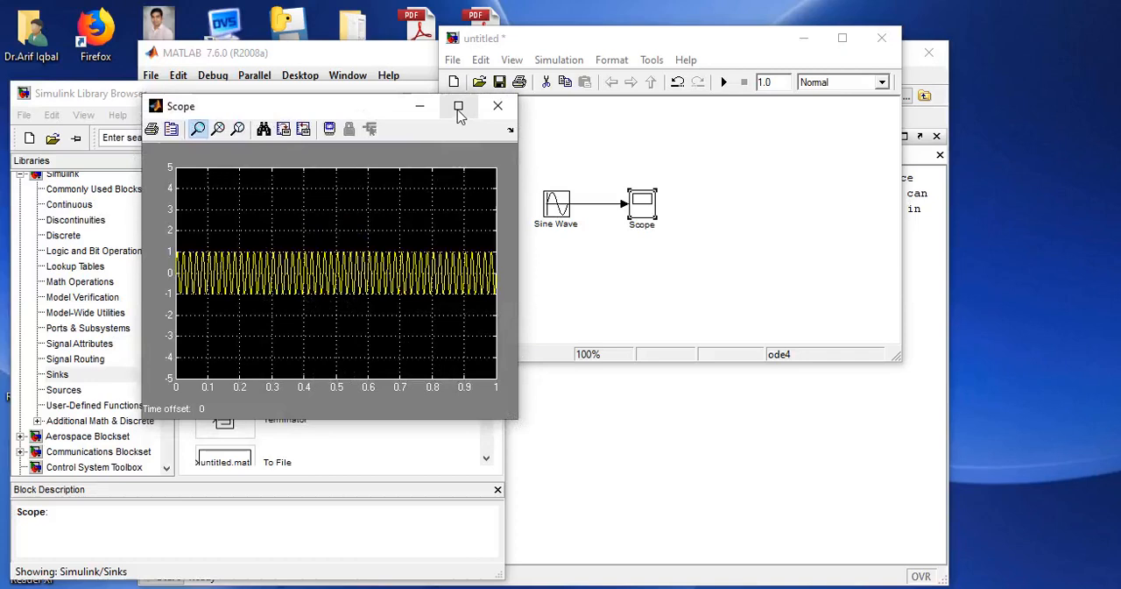
# Autoscale the Scope plot and zoom the X-axis in on about the first 0.025 s of the sine wave.
pyautogui.click(262, 132)
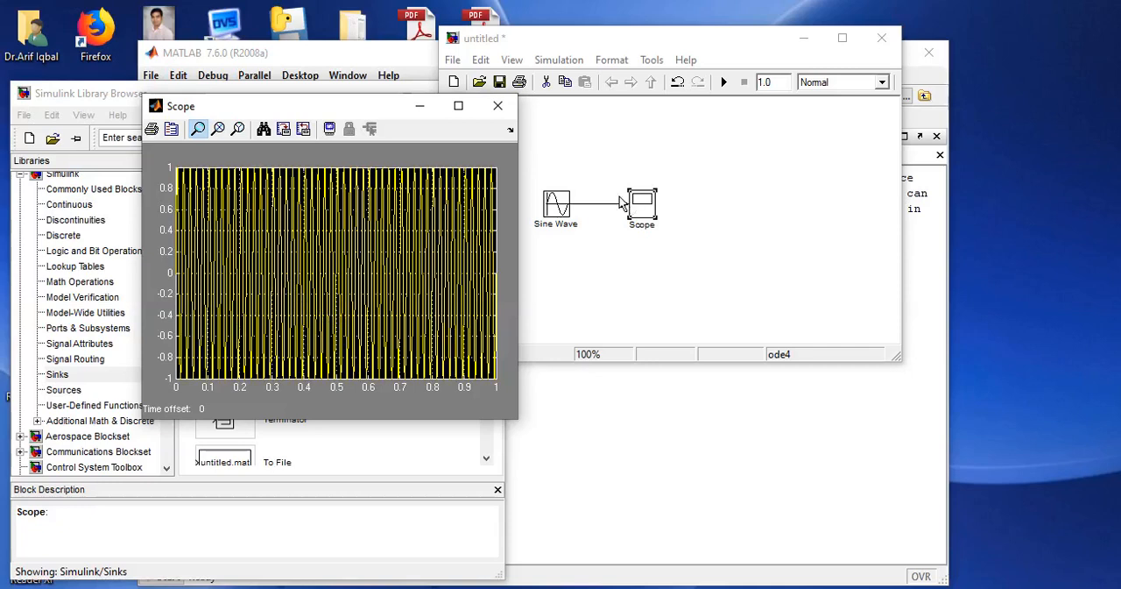
pyautogui.click(219, 130)
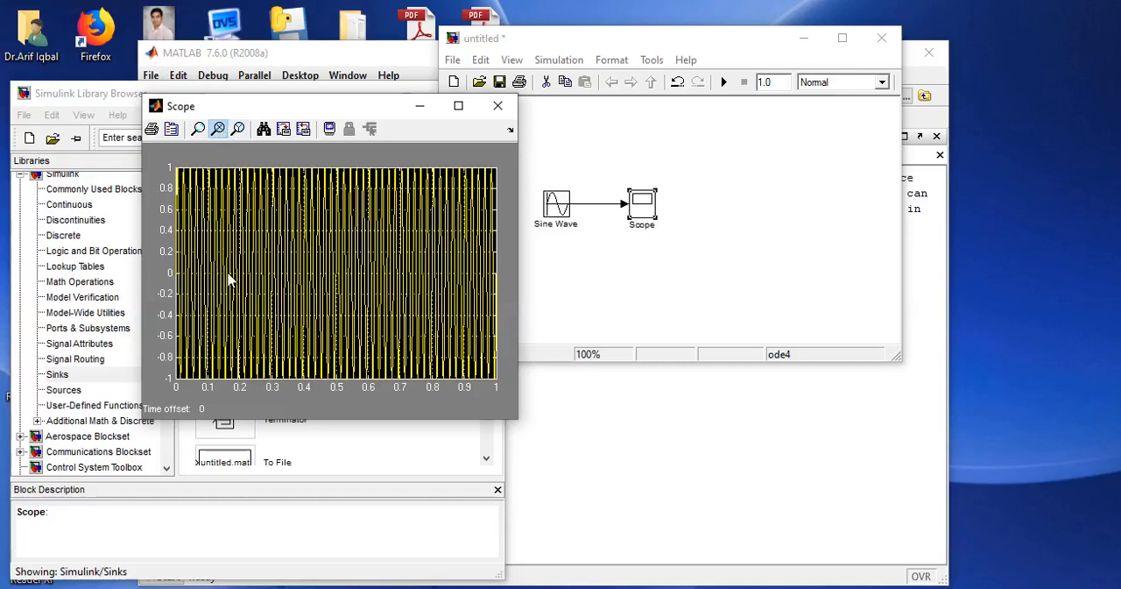
pyautogui.moveTo(226, 272); pyautogui.dragTo(166, 267)
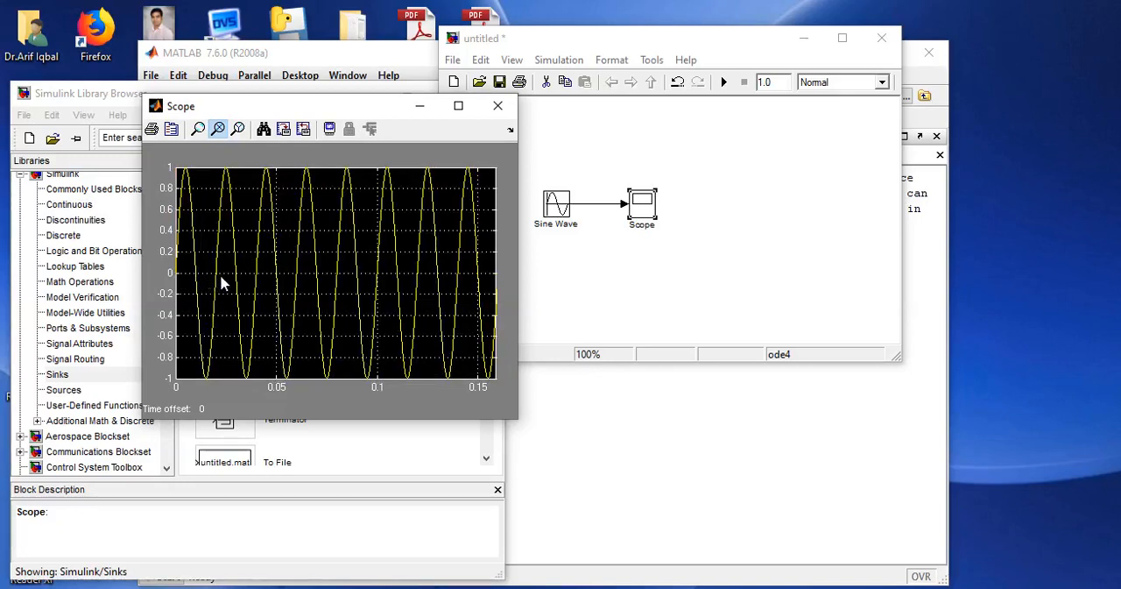
pyautogui.moveTo(226, 280); pyautogui.dragTo(171, 278)
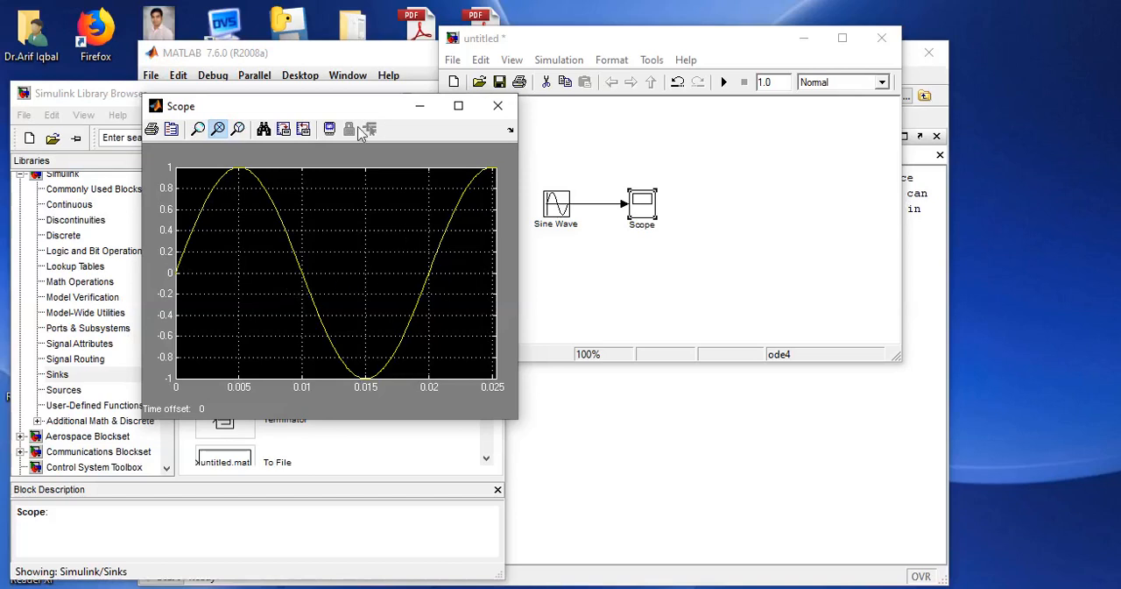
# Close the Scope window and minimize the untitled model window.
pyautogui.moveTo(346, 108); pyautogui.dragTo(331, 187)
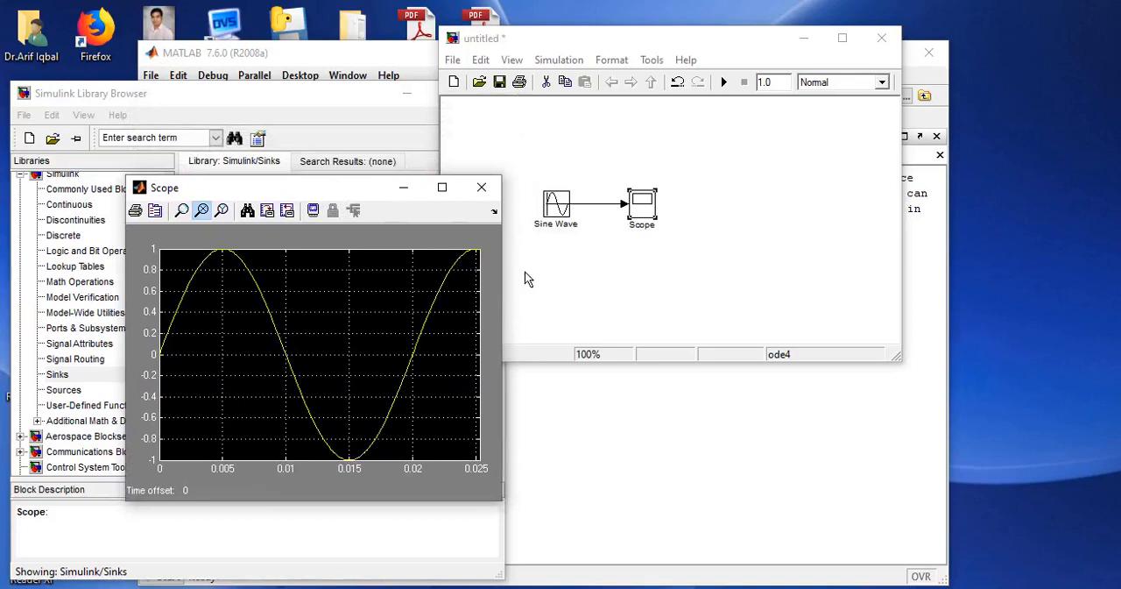
pyautogui.click(483, 188)
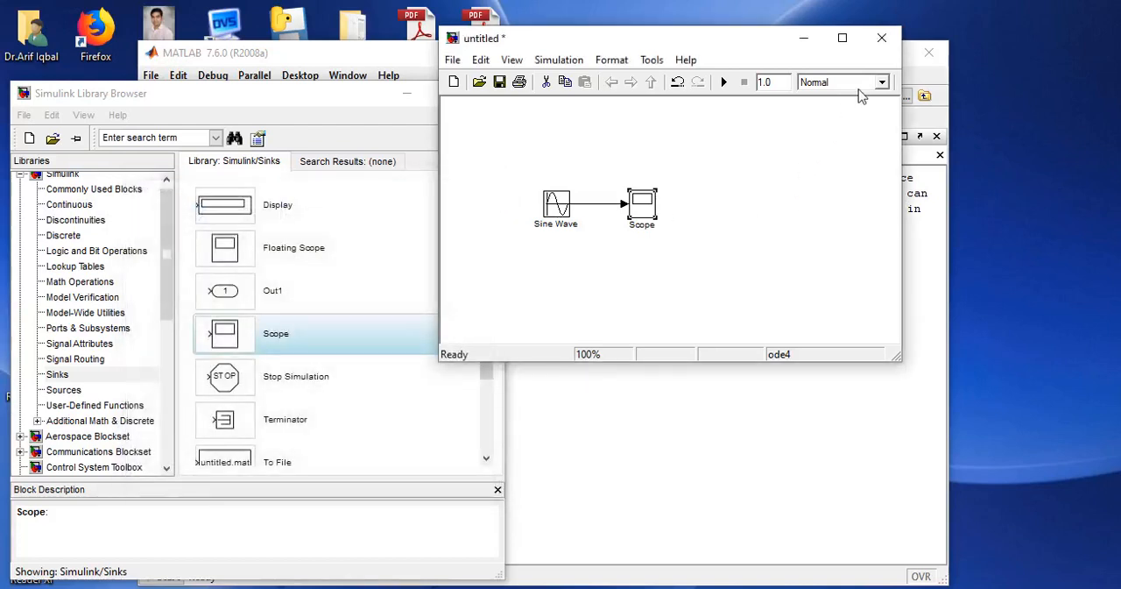
pyautogui.click(803, 39)
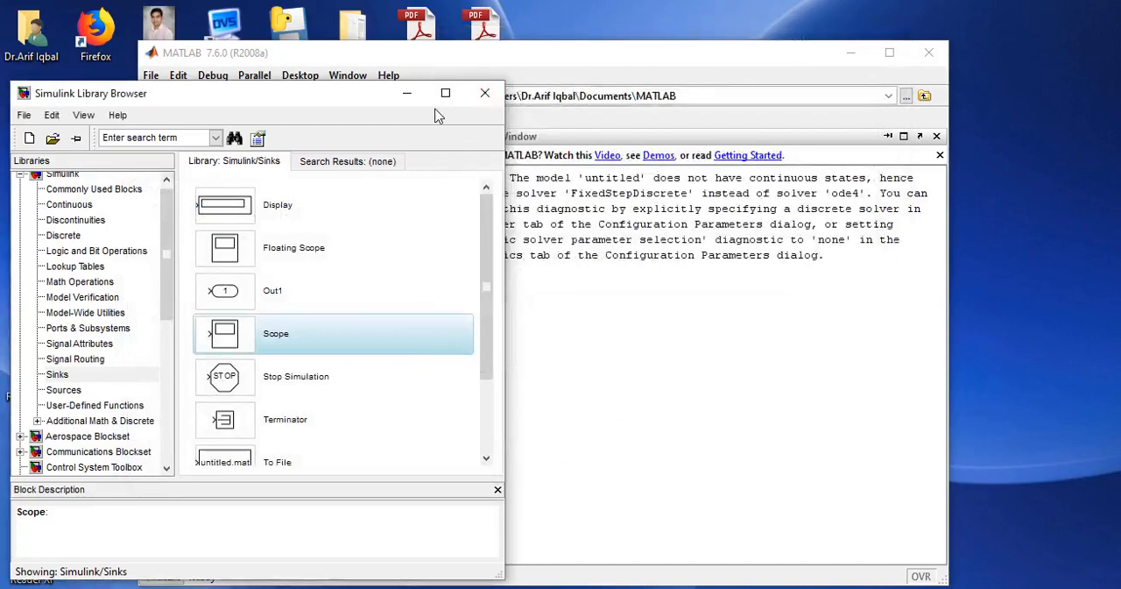
# Minimize the Simulink Library Browser and clear the MATLAB Command Window with clc.
pyautogui.click(408, 93)
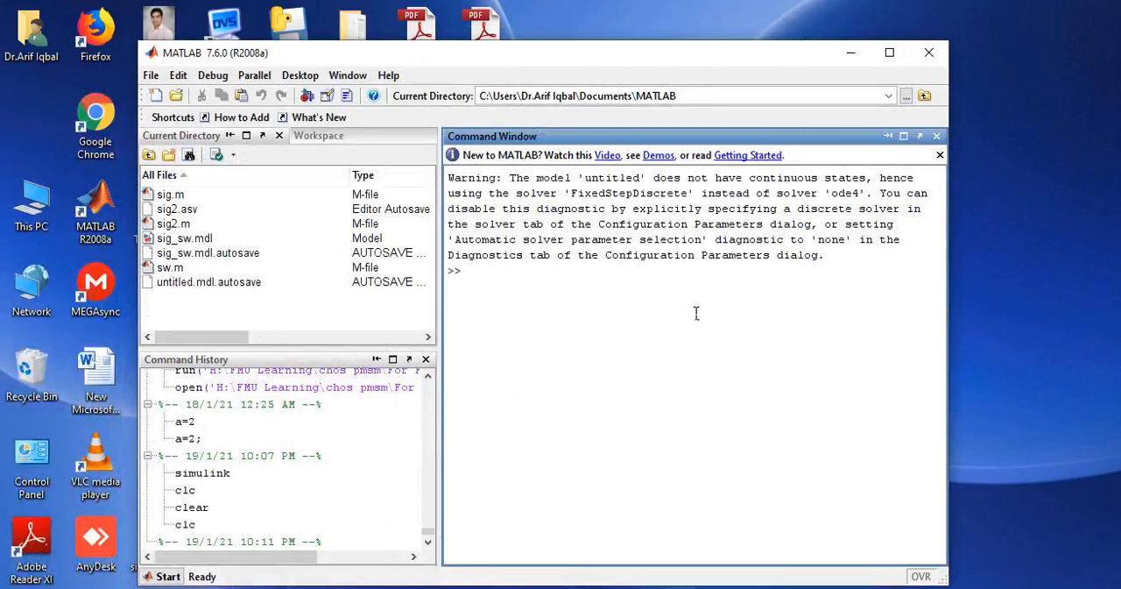
pyautogui.write('clc')
pyautogui.press('Return')
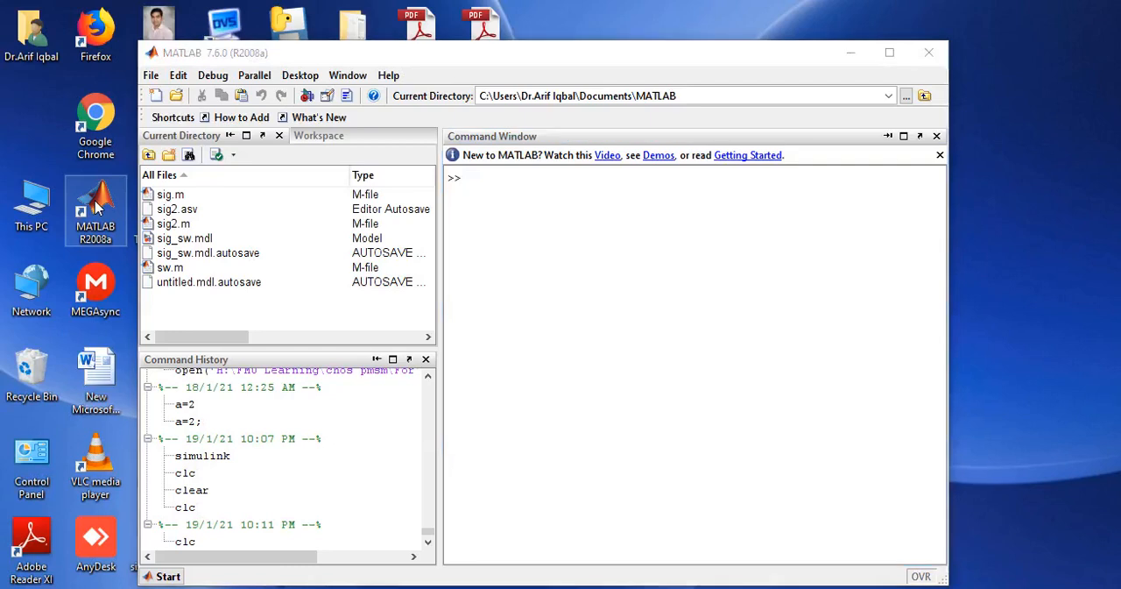
pyautogui.rightClick(98, 205)
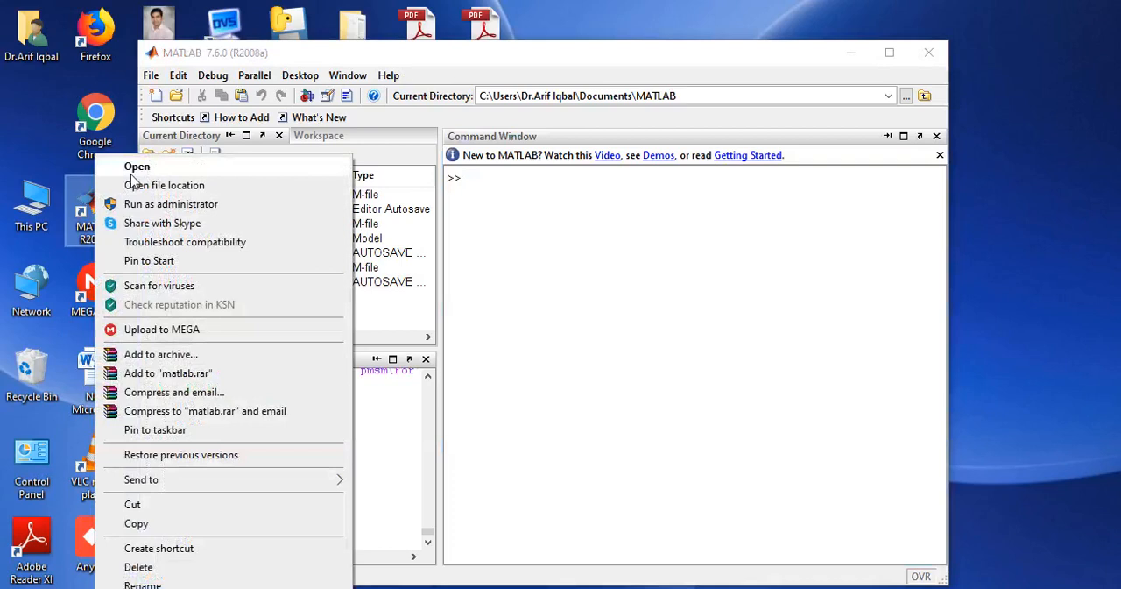
pyautogui.click(56, 144)
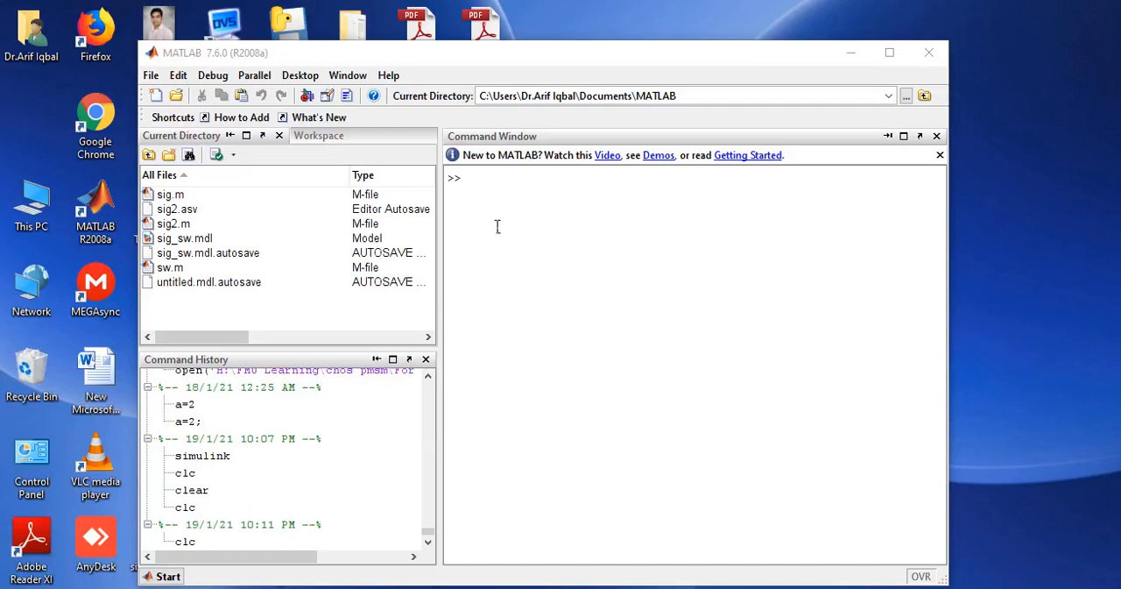
# Open the Simulink Library Browser, then return to the Command Window and bring the browser up again by running simulink.
pyautogui.click(307, 97)
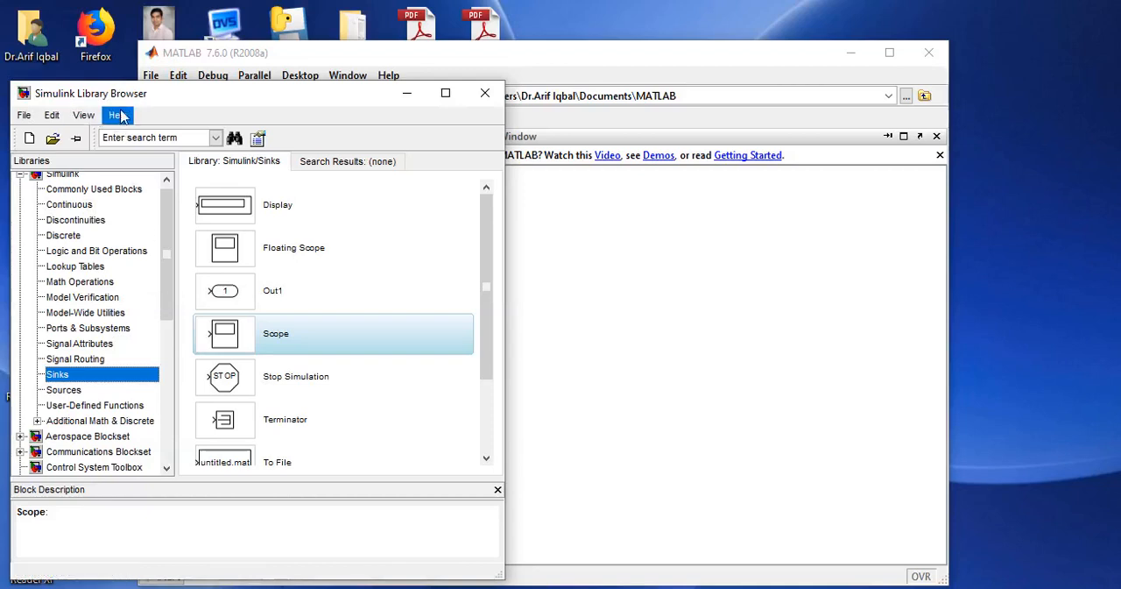
pyautogui.moveTo(167, 230); pyautogui.dragTo(170, 211)
pyautogui.click(568, 235)
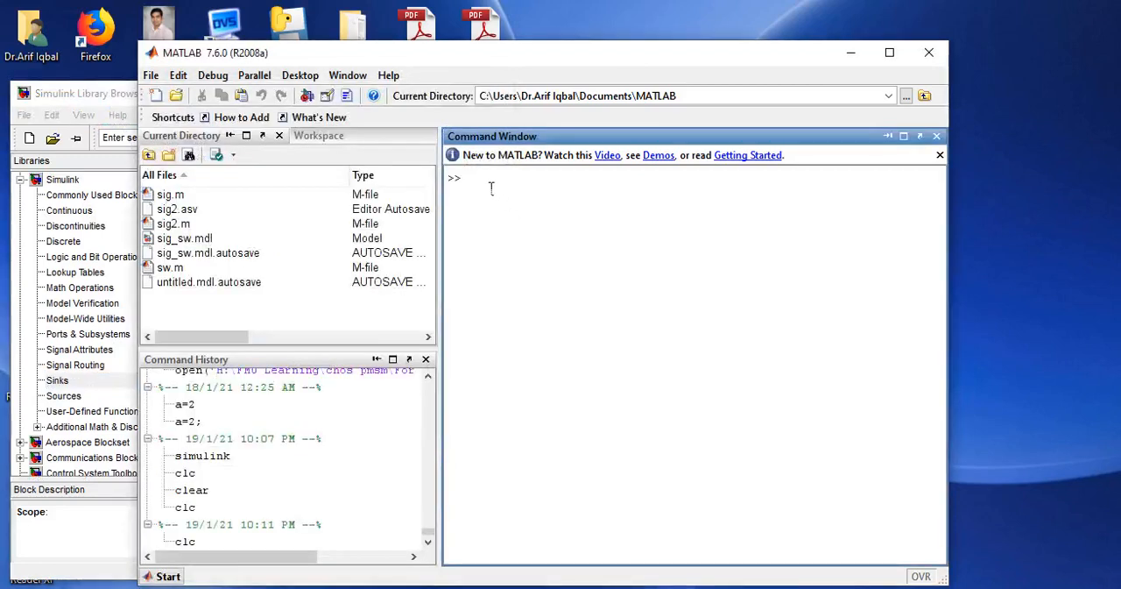
pyautogui.write('simulink')
pyautogui.press('Return')
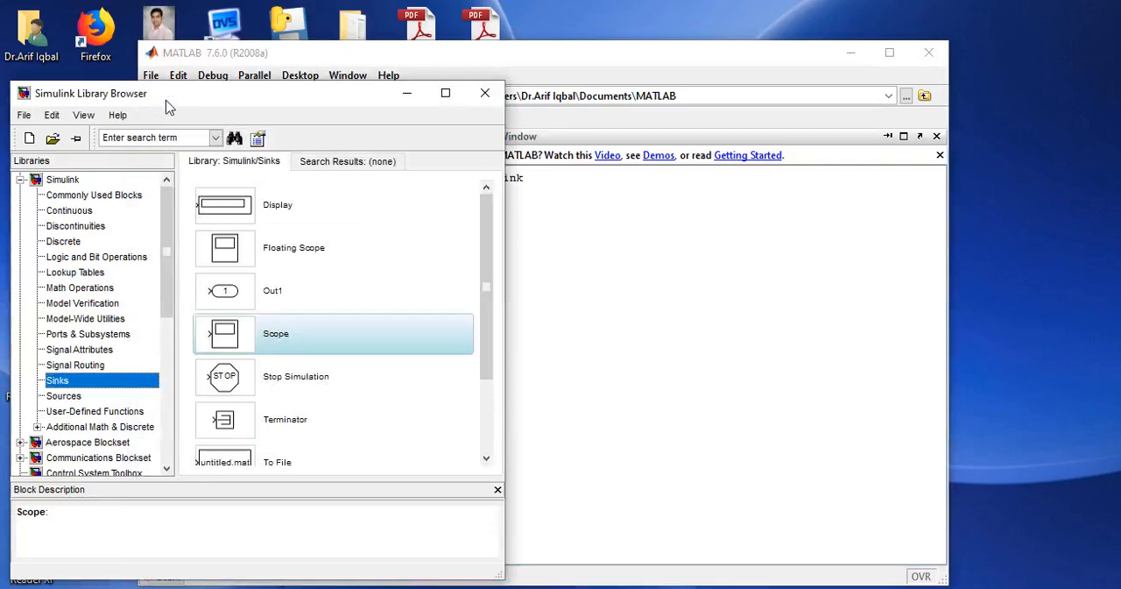
# Reposition the Simulink Library Browser and create a new blank model from it.
pyautogui.moveTo(168, 102); pyautogui.dragTo(179, 48)
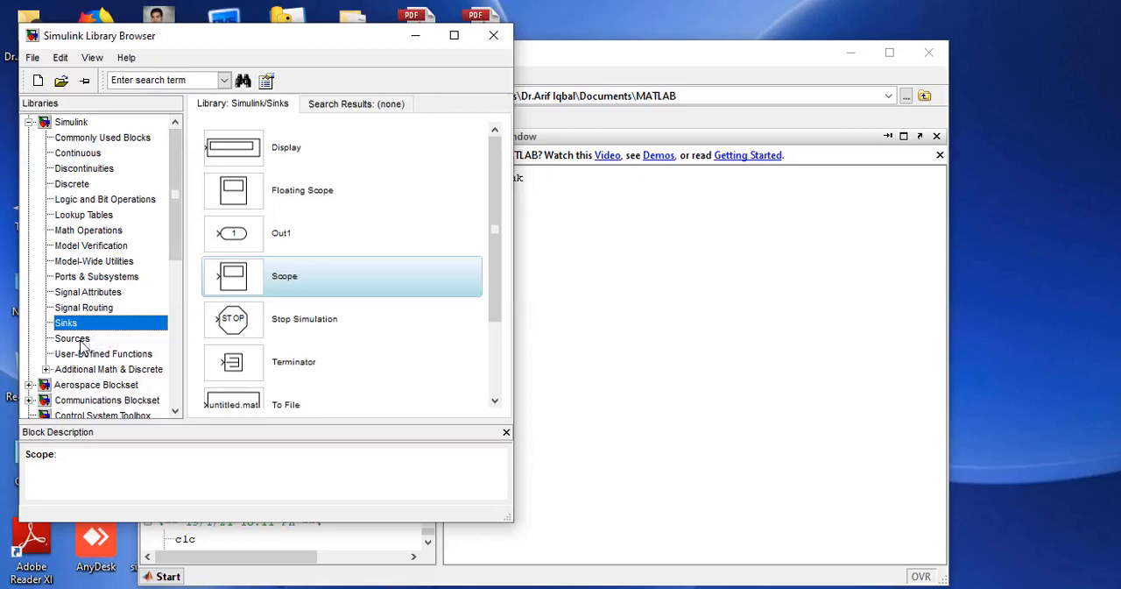
pyautogui.click(33, 58)
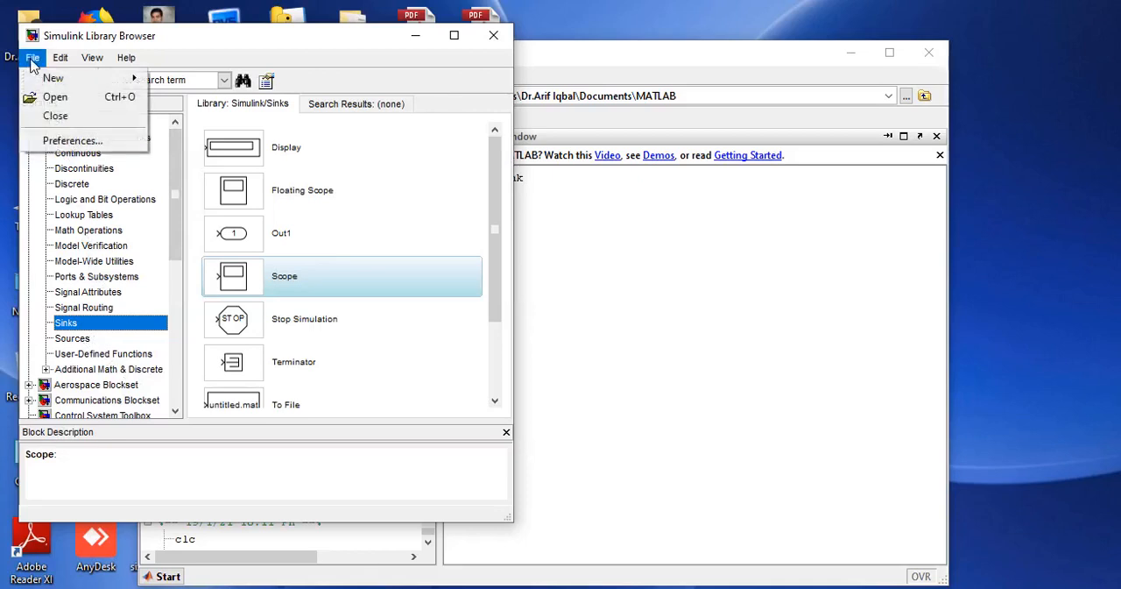
pyautogui.moveTo(49, 82)
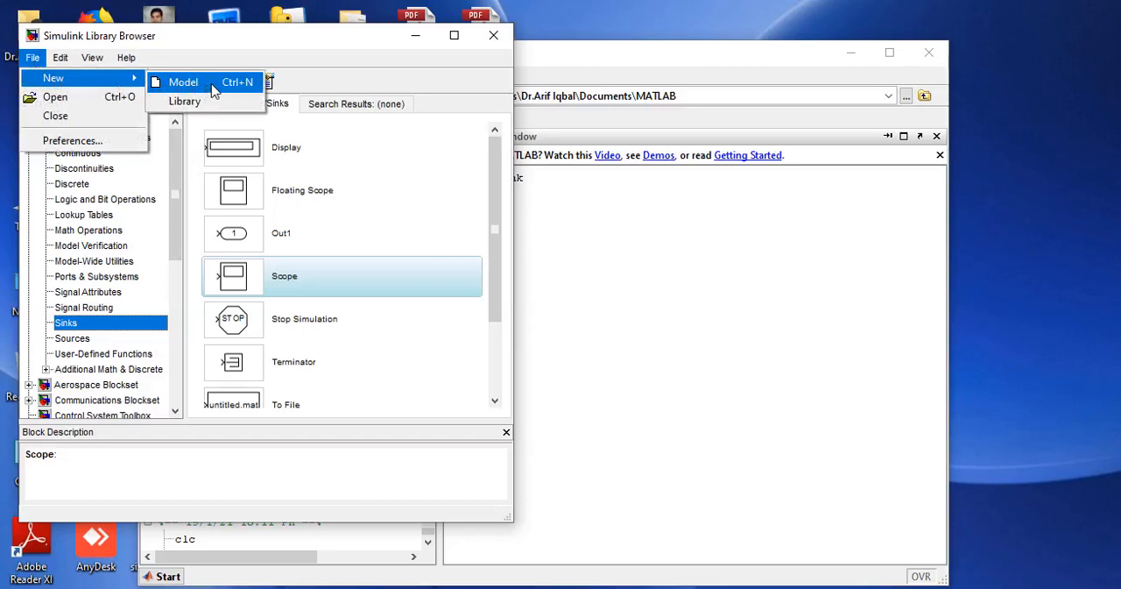
pyautogui.click(214, 91)
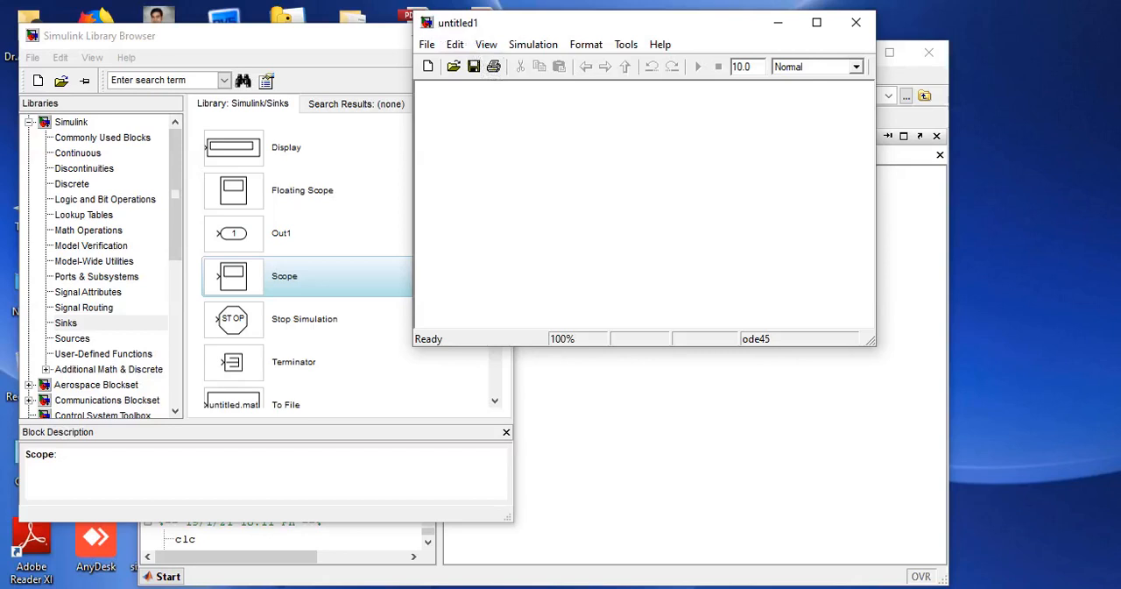
# Bring the untitled model containing the Sine Wave and Scope blocks forward and move its window clear of the blank model.
pyautogui.click(652, 588)
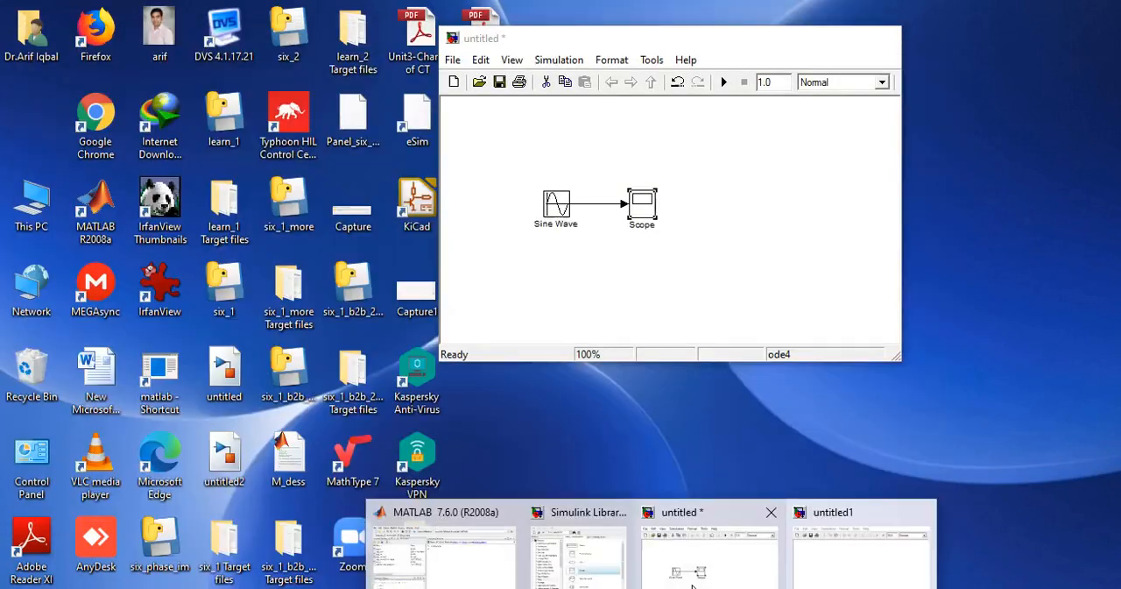
pyautogui.click(710, 545)
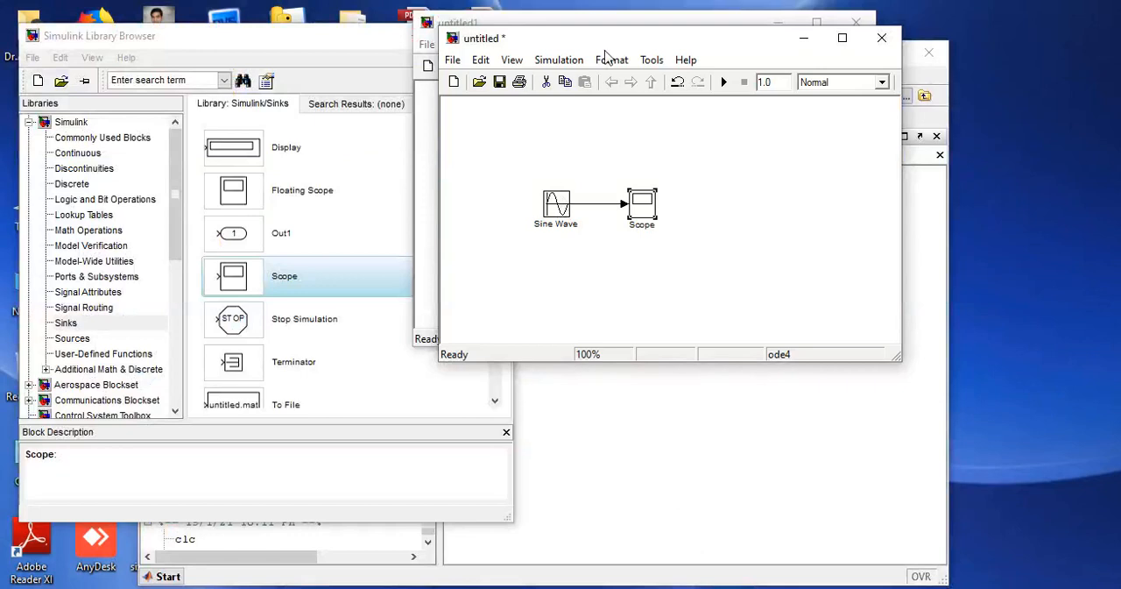
pyautogui.moveTo(609, 41); pyautogui.dragTo(705, 143)
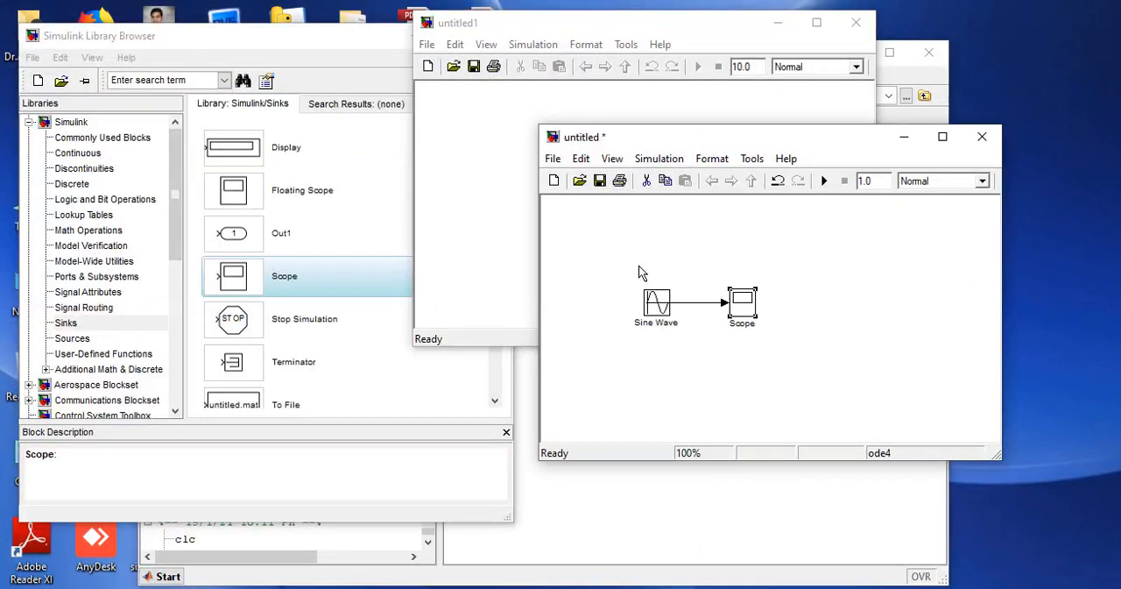
# Save the model with the Sine Wave and Scope blocks as sine_wave in the MATLAB folder.
pyautogui.click(552, 159)
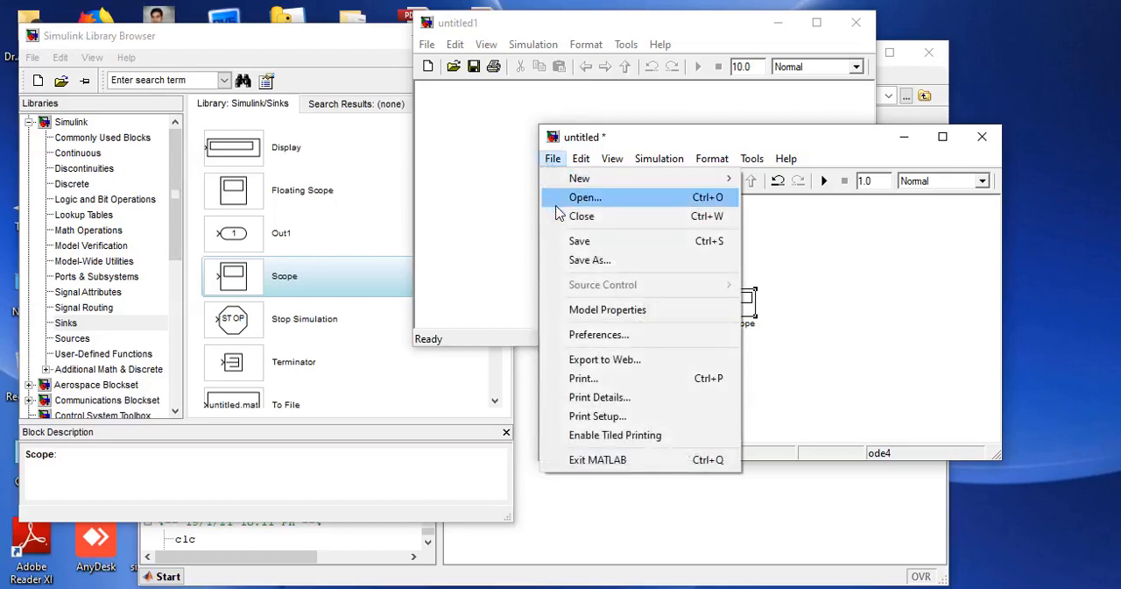
pyautogui.click(570, 261)
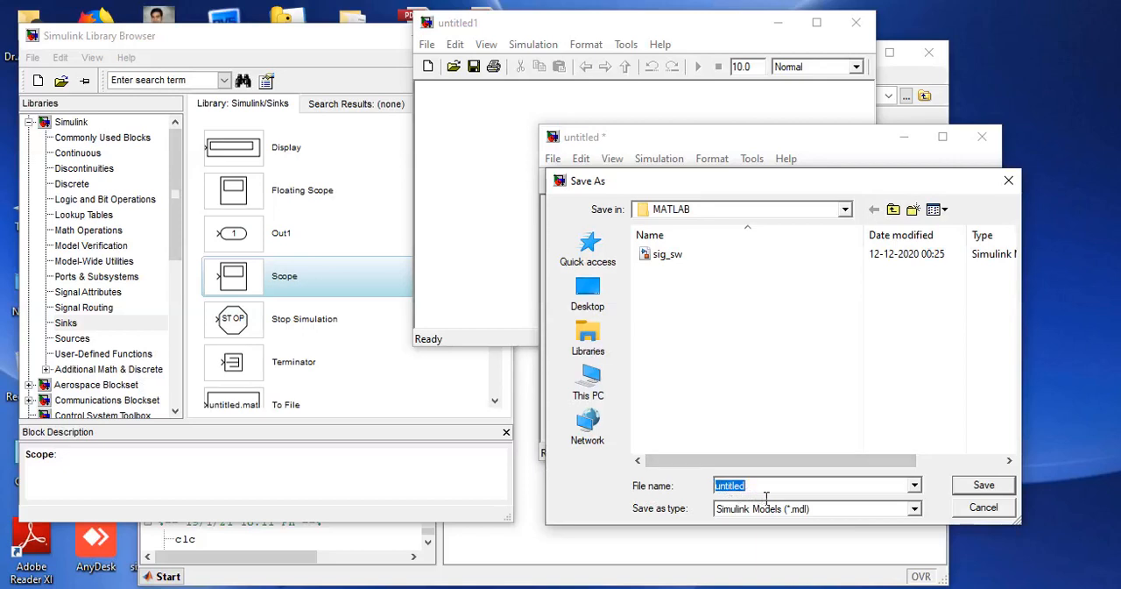
pyautogui.write('s')
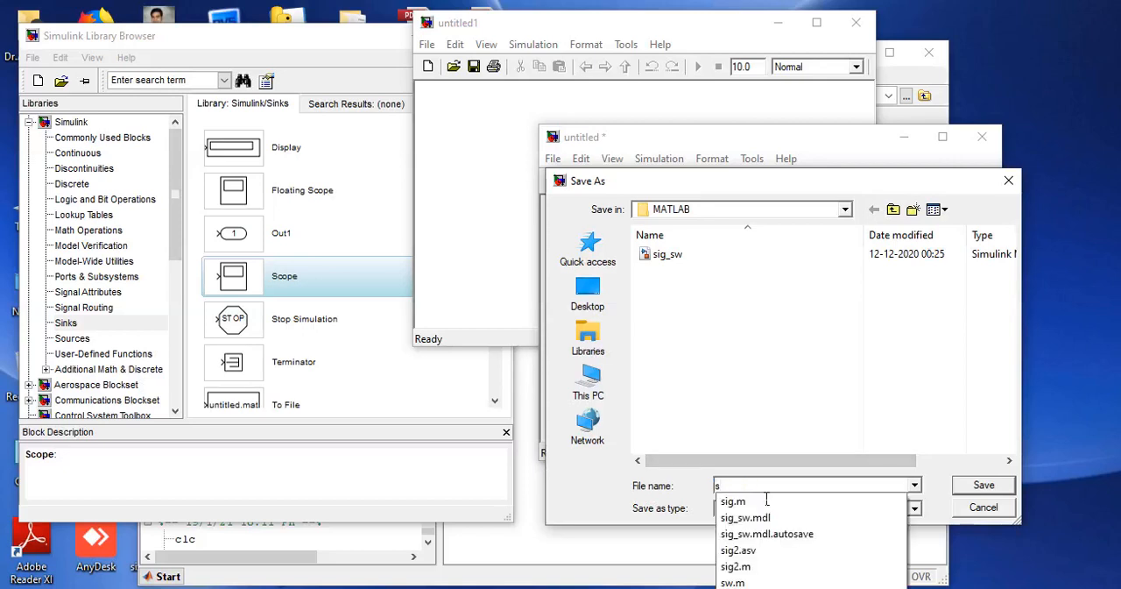
pyautogui.write('ine')
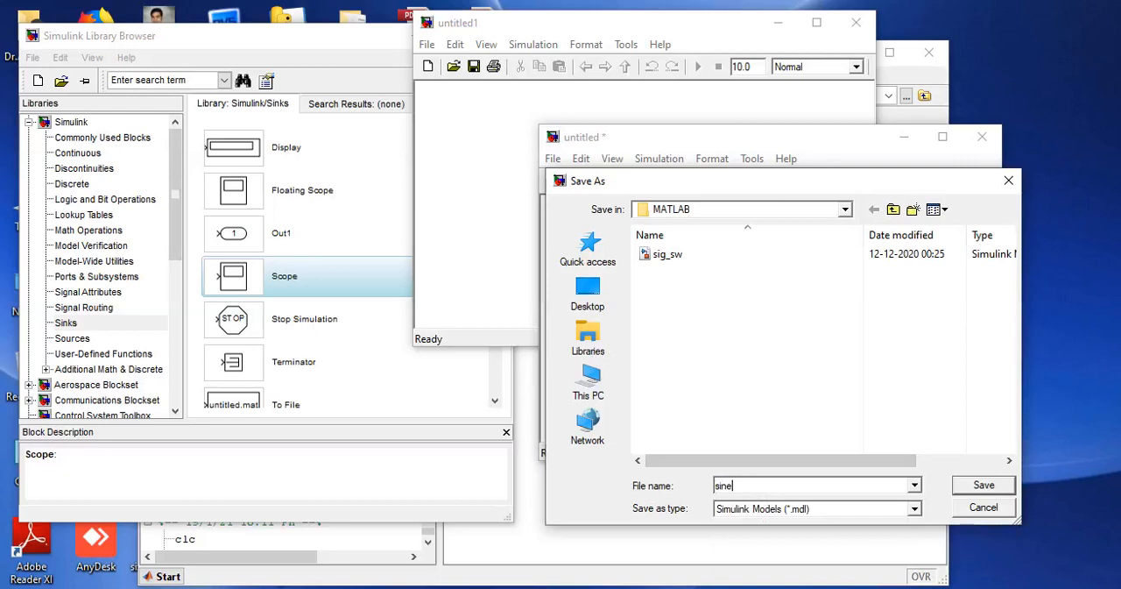
pyautogui.write('_wave')
pyautogui.click(988, 488)
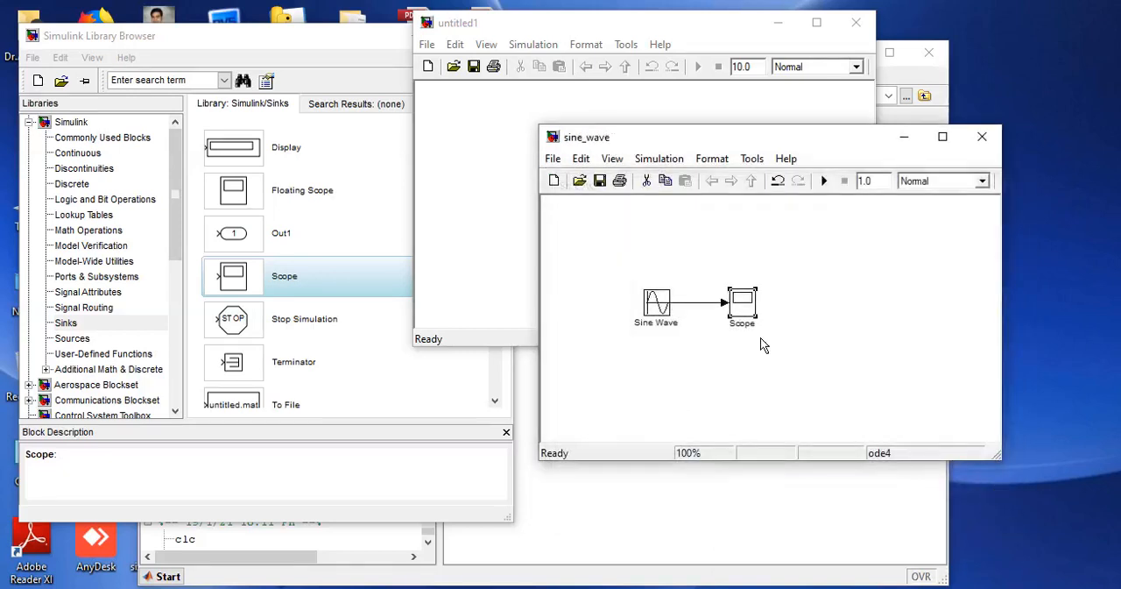
# Close the blank untitled1 model and return to the sine_wave model.
pyautogui.click(479, 267)
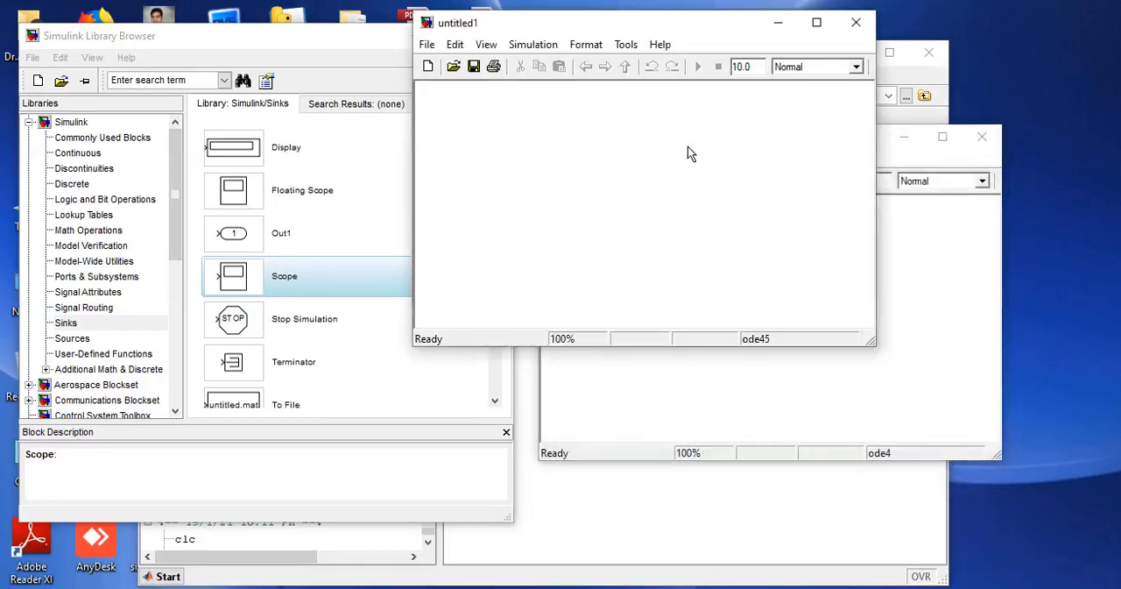
pyautogui.hotkey('ctrl', 'w')
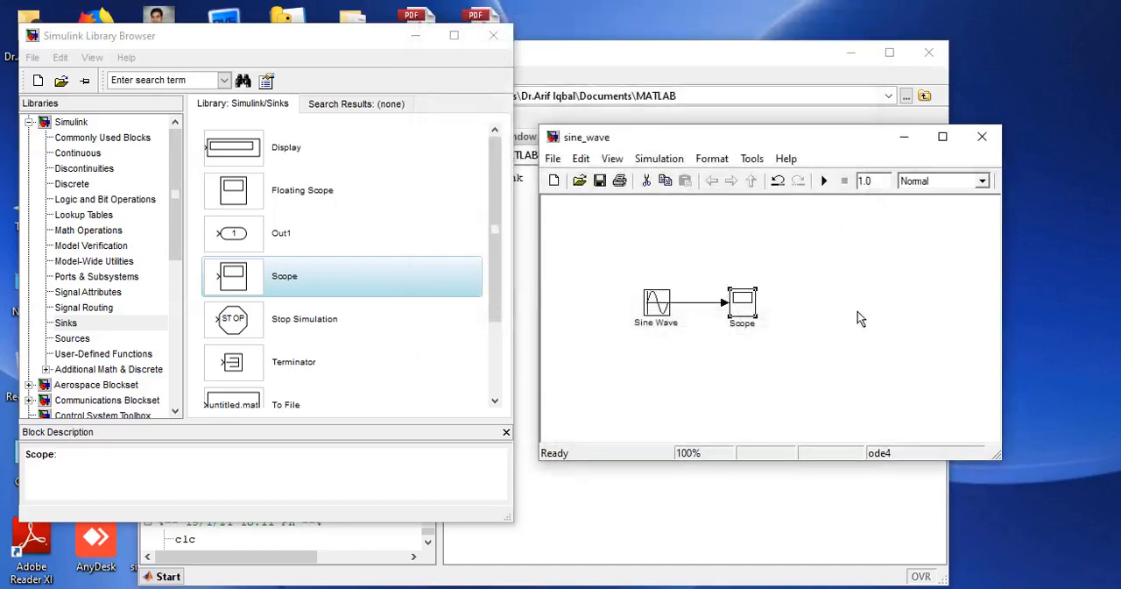
pyautogui.click(860, 313)
# Add a second Sine Wave block from the Sources library to sine_wave, move it below the Scope, and delete it.
pyautogui.click(73, 340)
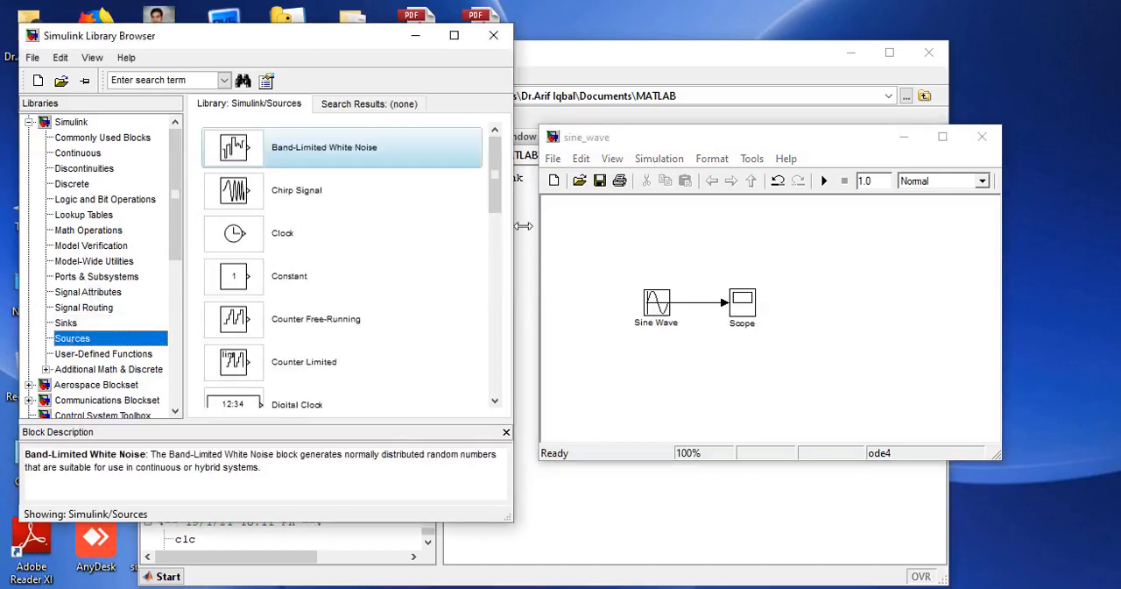
pyautogui.moveTo(494, 186); pyautogui.dragTo(538, 366)
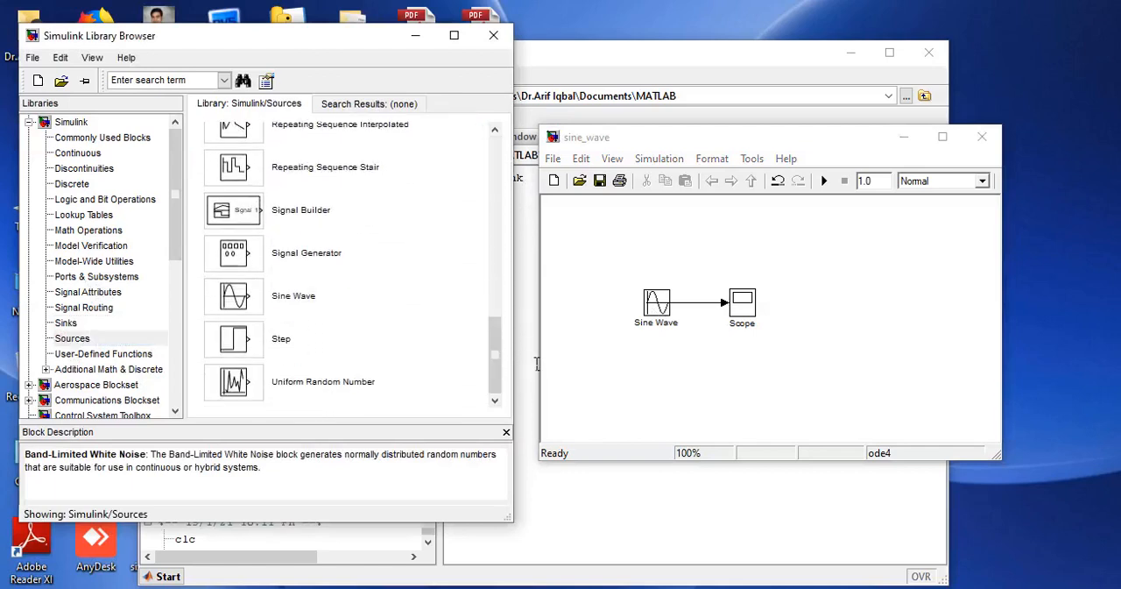
pyautogui.click(234, 302)
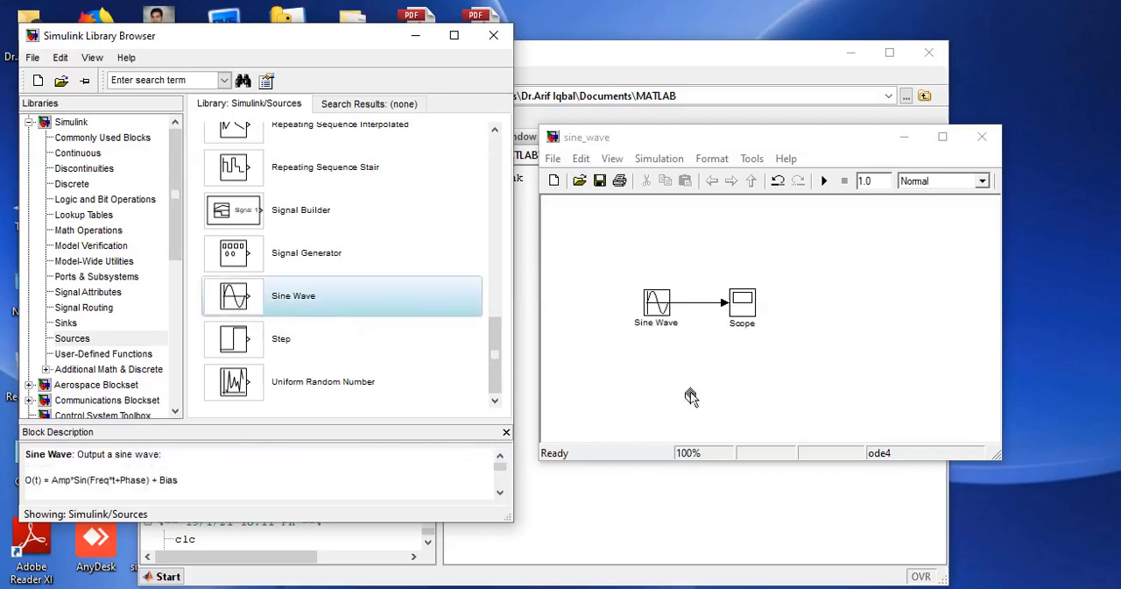
pyautogui.rightClick(236, 296)
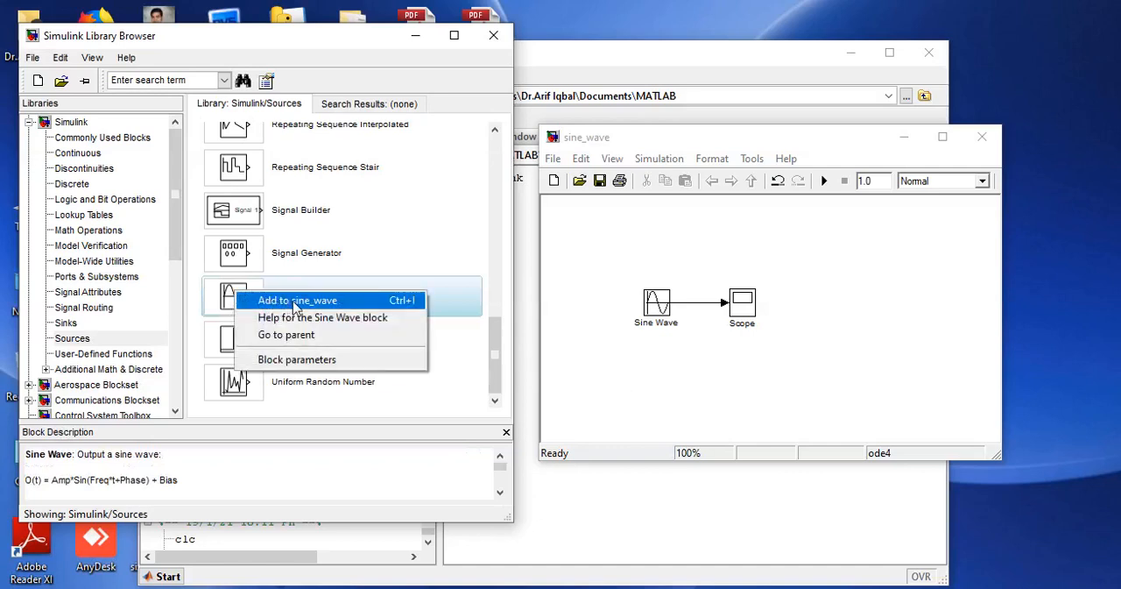
pyautogui.click(296, 301)
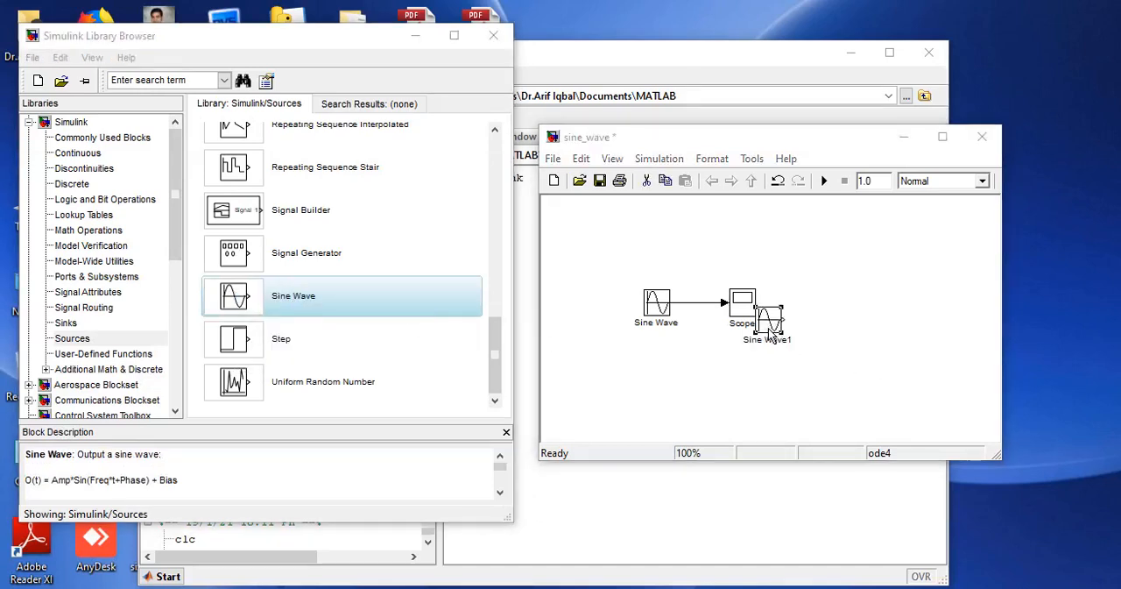
pyautogui.moveTo(771, 333); pyautogui.dragTo(809, 385)
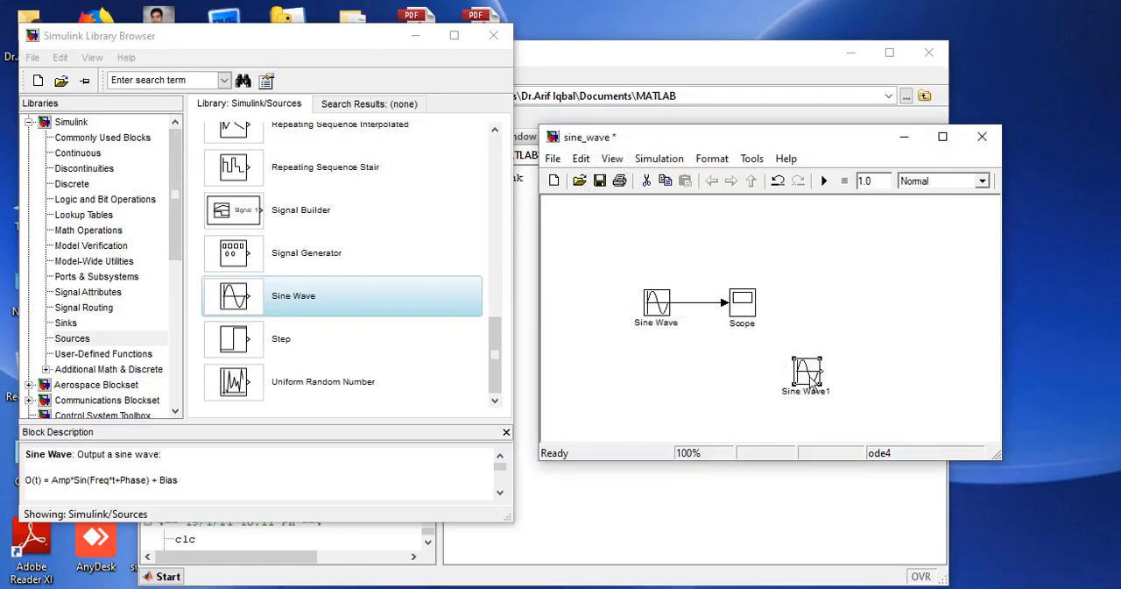
pyautogui.press('Delete')
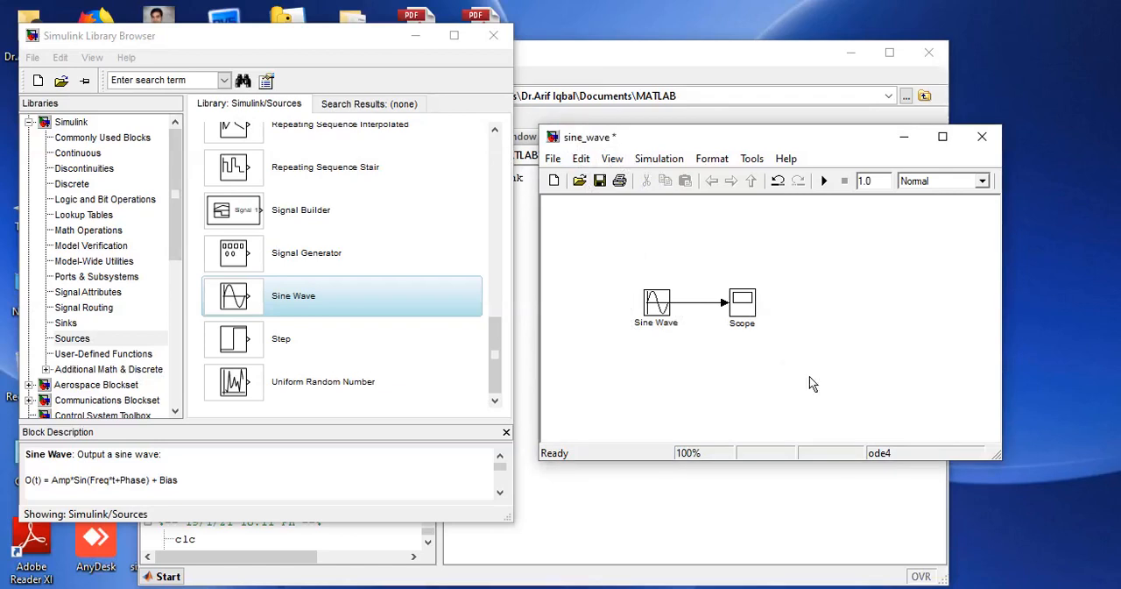
# Review the frequency setting in the original Sine Wave block's parameters and close the dialog.
pyautogui.doubleClick(657, 304)
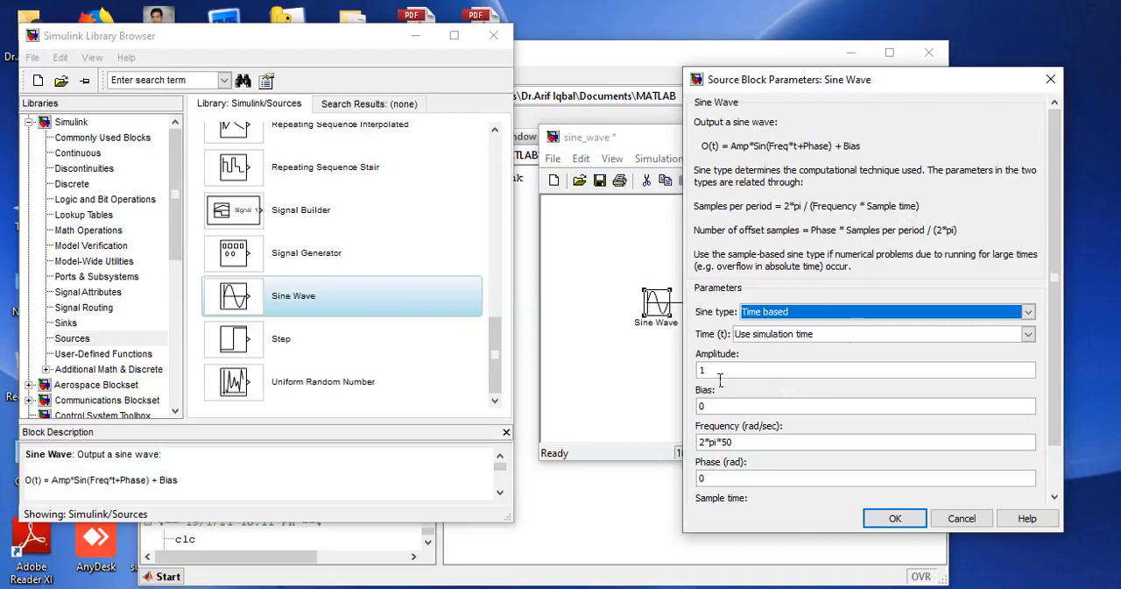
pyautogui.doubleClick(731, 447)
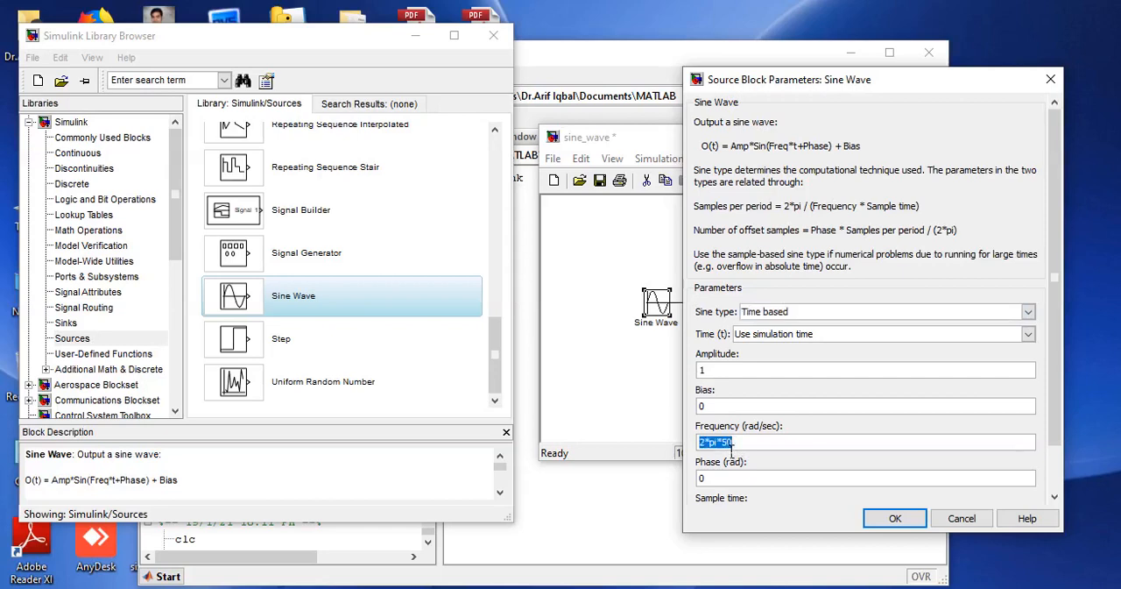
pyautogui.click(750, 452)
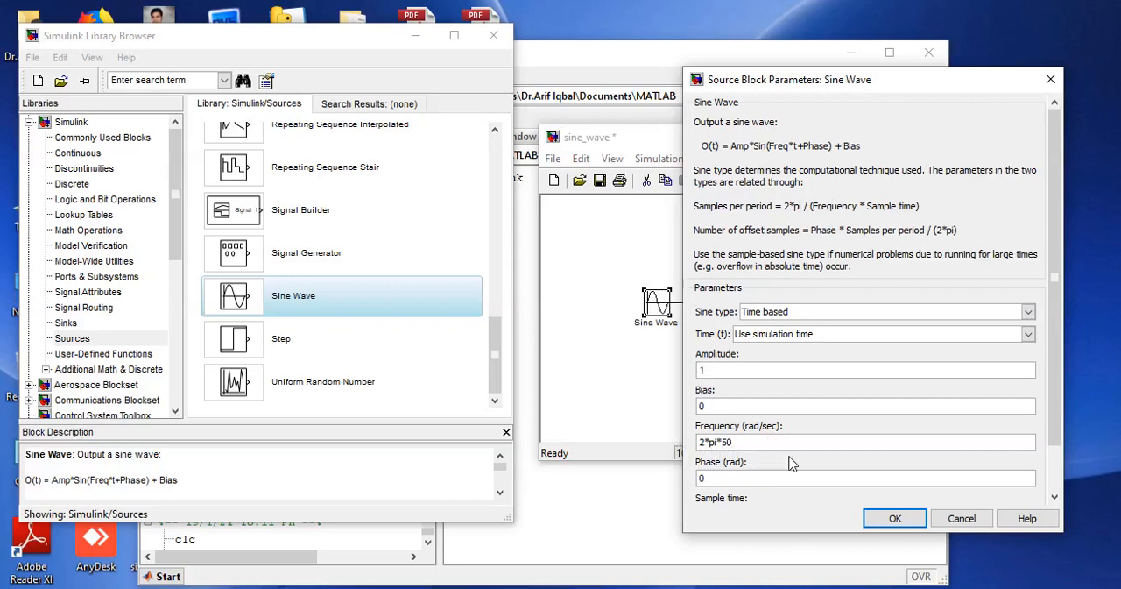
pyautogui.click(894, 519)
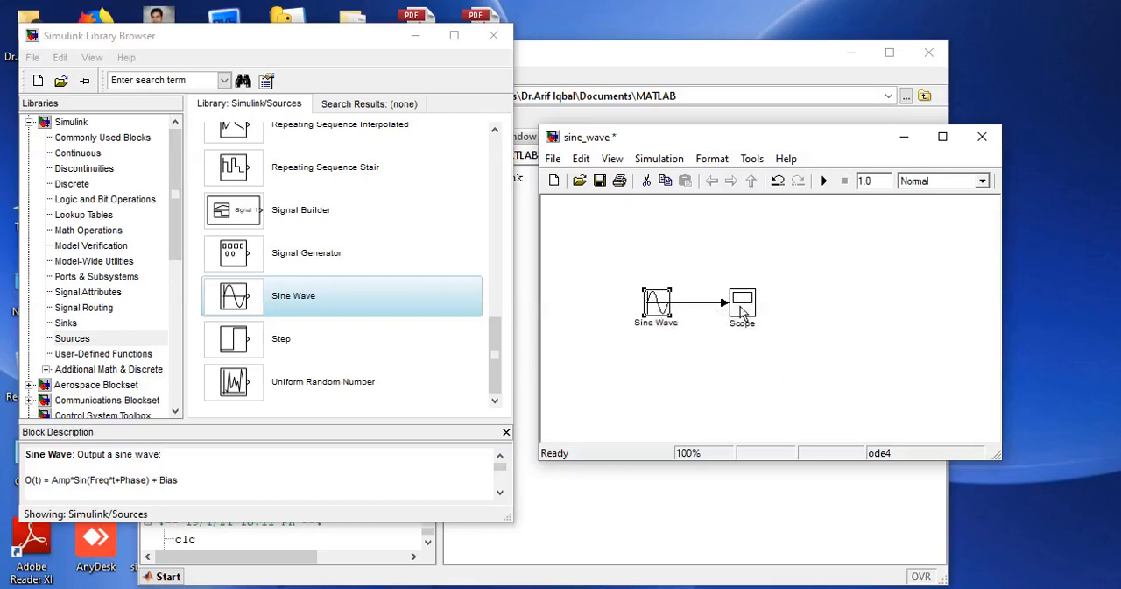
# Turn the Scope's data point limit on and off again in its data history parameters, apply, and close the Scope.
pyautogui.doubleClick(742, 306)
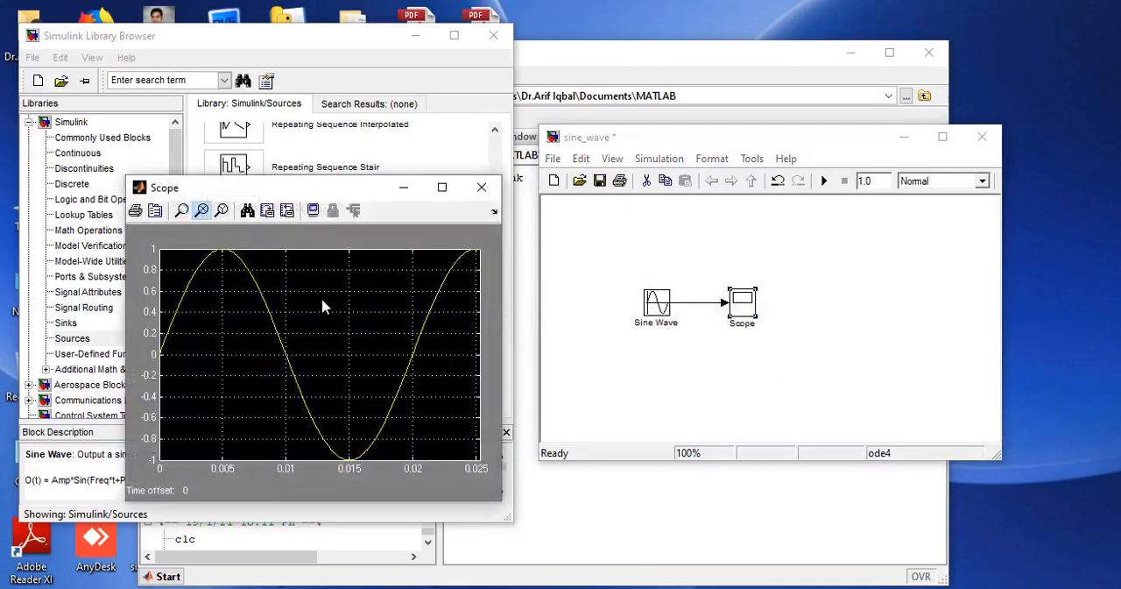
pyautogui.click(155, 212)
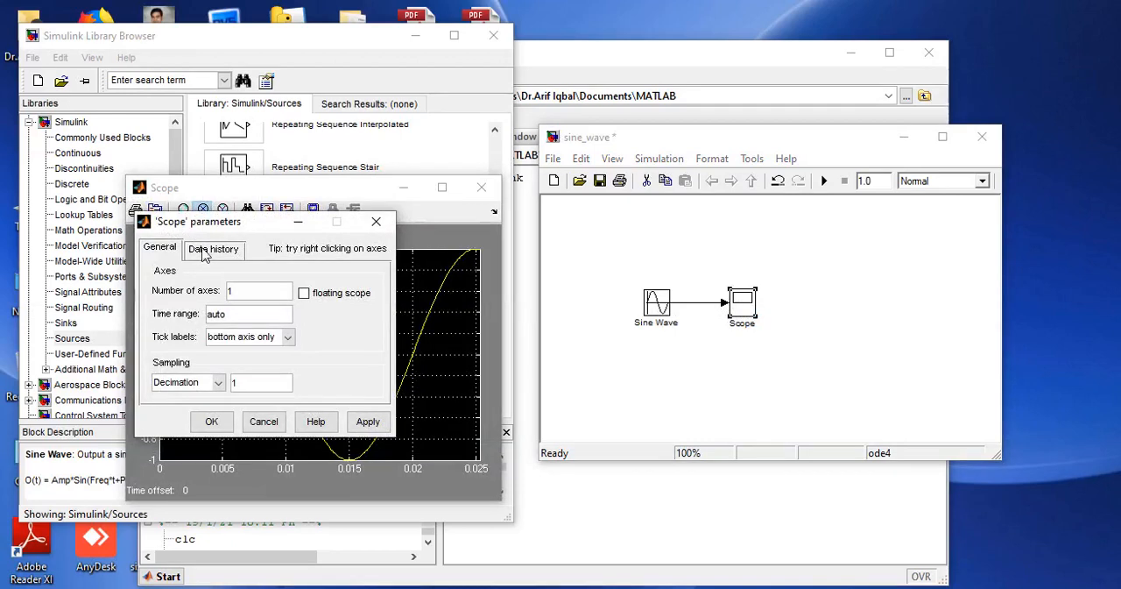
pyautogui.click(206, 253)
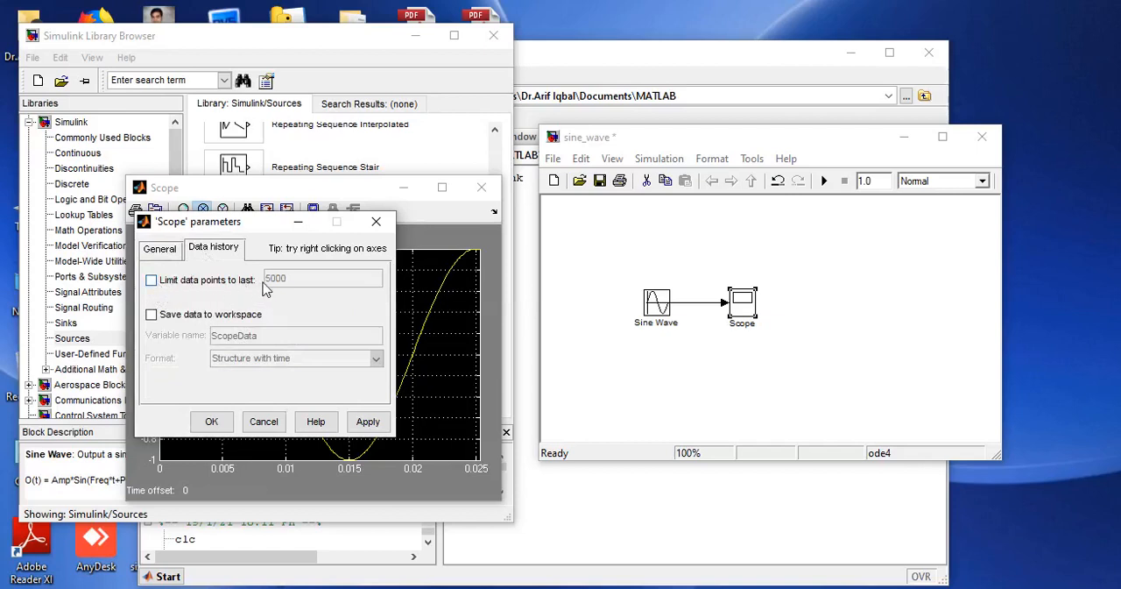
pyautogui.click(150, 282)
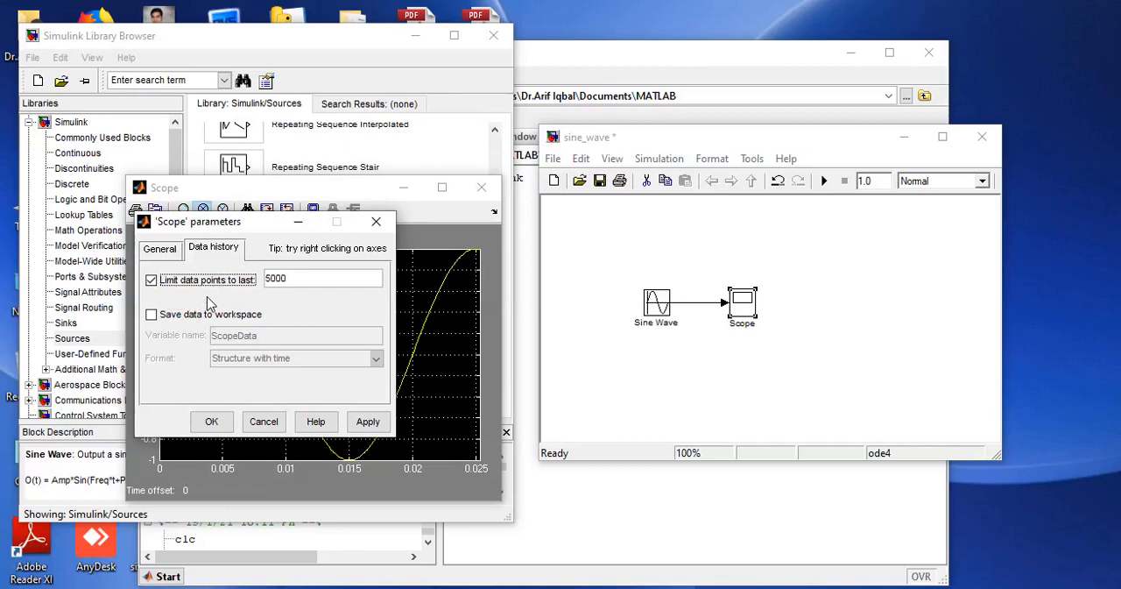
pyautogui.click(151, 280)
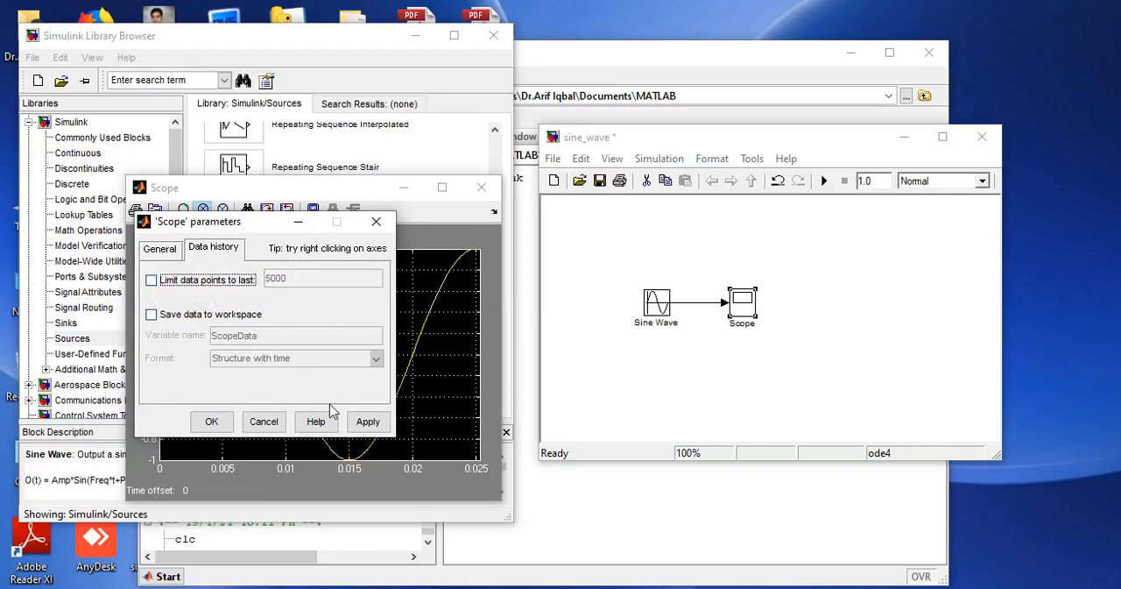
pyautogui.click(368, 421)
pyautogui.click(210, 424)
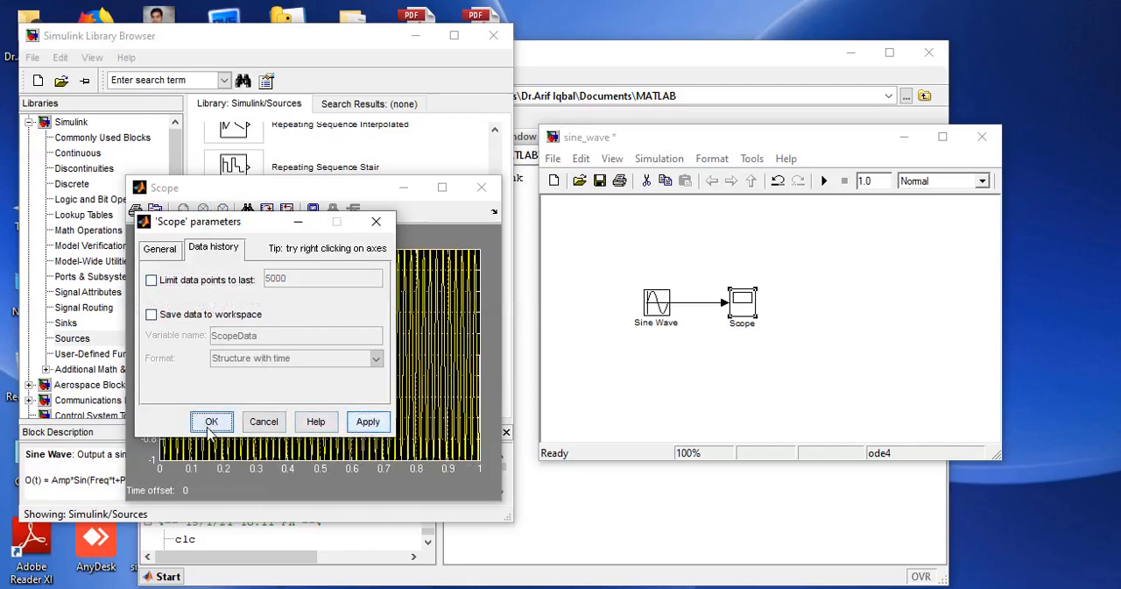
pyautogui.click(481, 189)
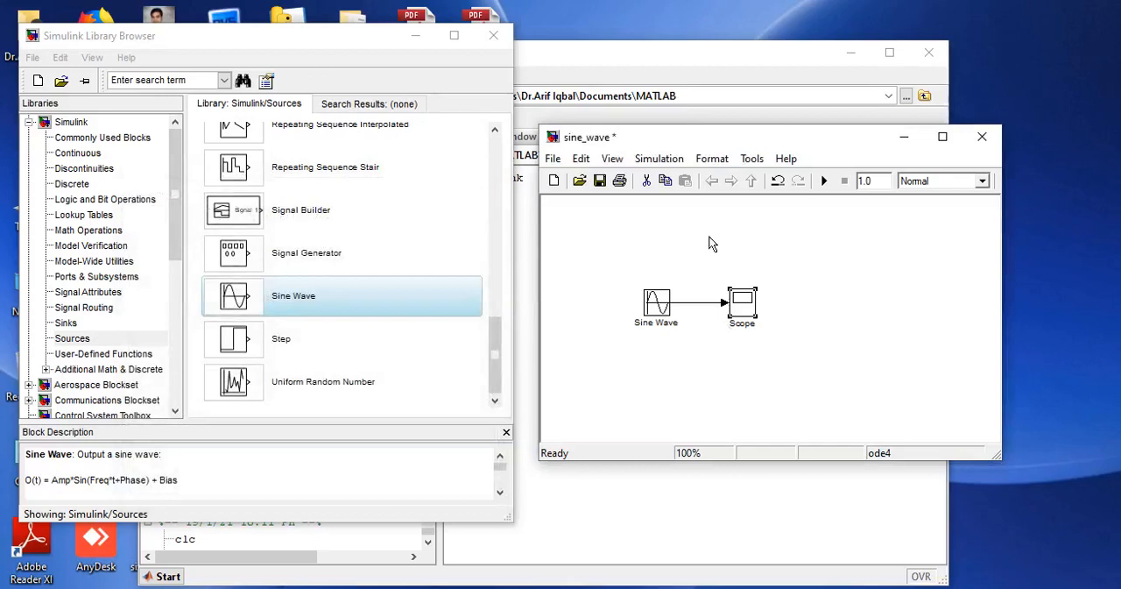
# Switch the solver type to Variable-step and back to Fixed-step in the sine_wave configuration parameters.
pyautogui.click(664, 160)
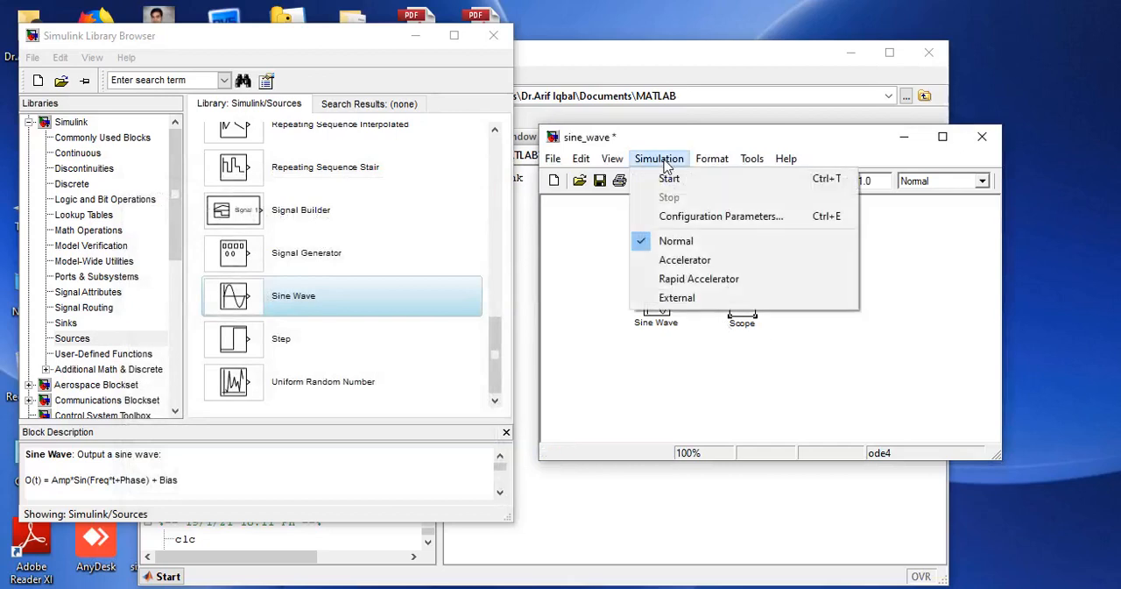
pyautogui.click(692, 217)
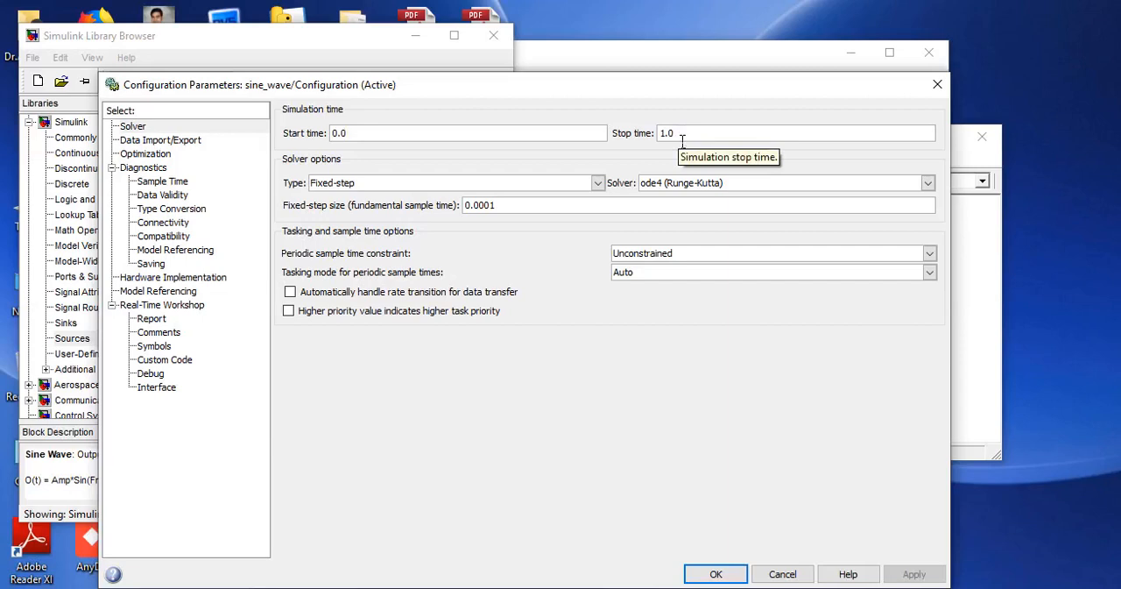
pyautogui.click(382, 186)
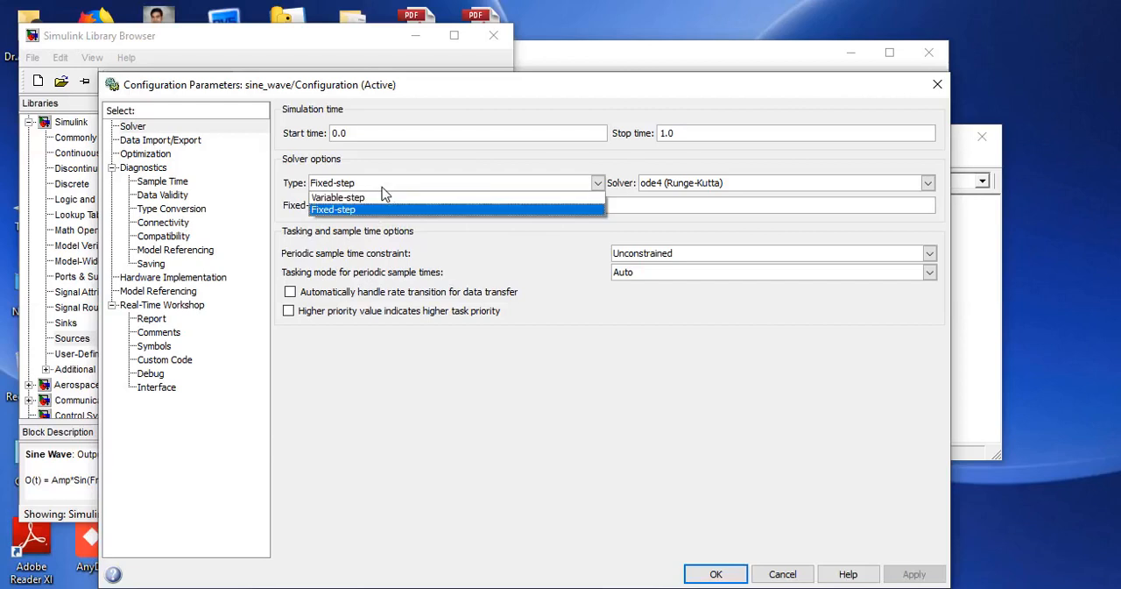
pyautogui.click(382, 197)
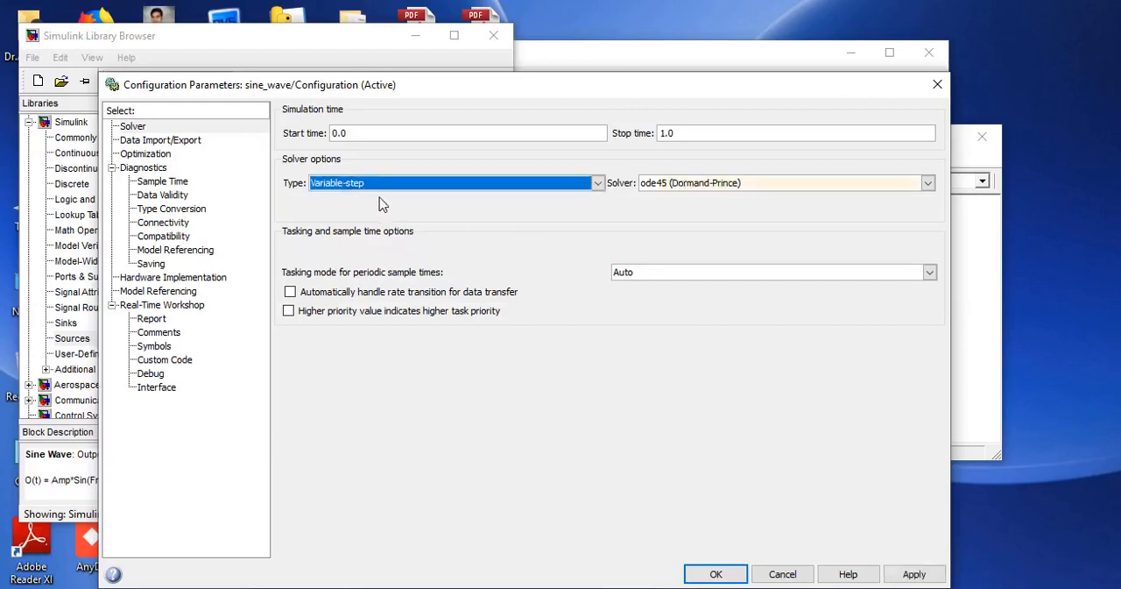
pyautogui.click(565, 184)
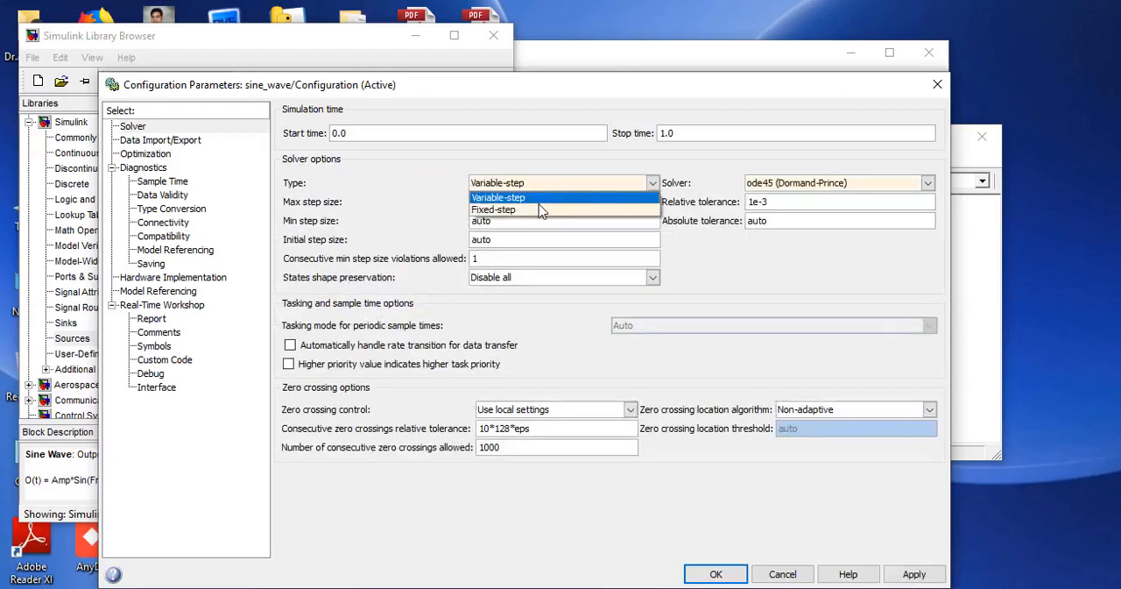
pyautogui.click(545, 202)
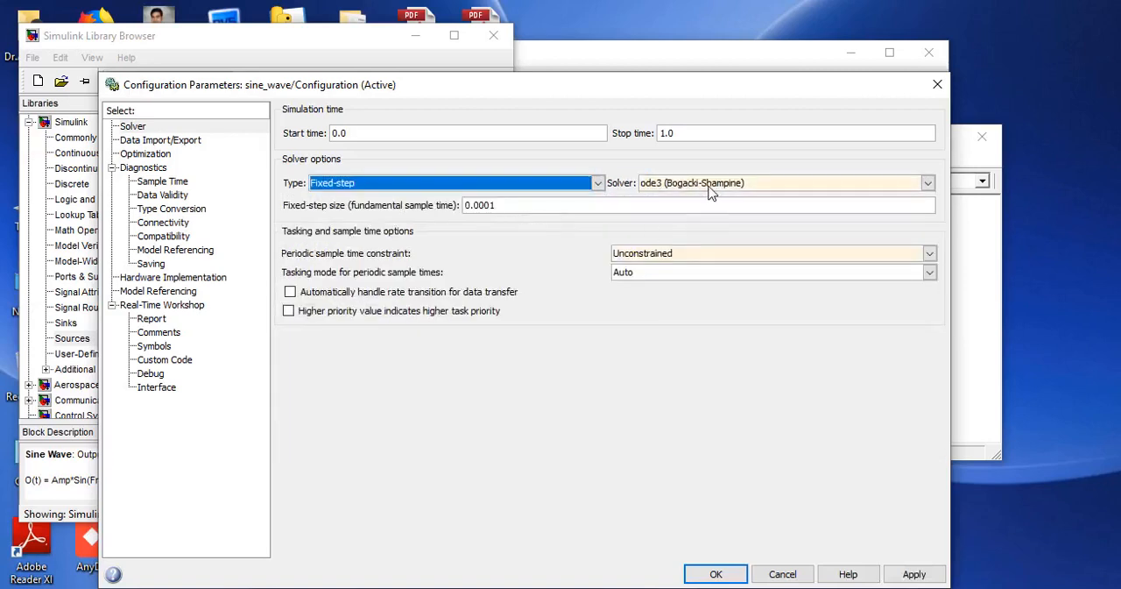
# Choose the ode4 (Runge-Kutta) solver, apply the setting, and close the configuration parameters.
pyautogui.click(720, 186)
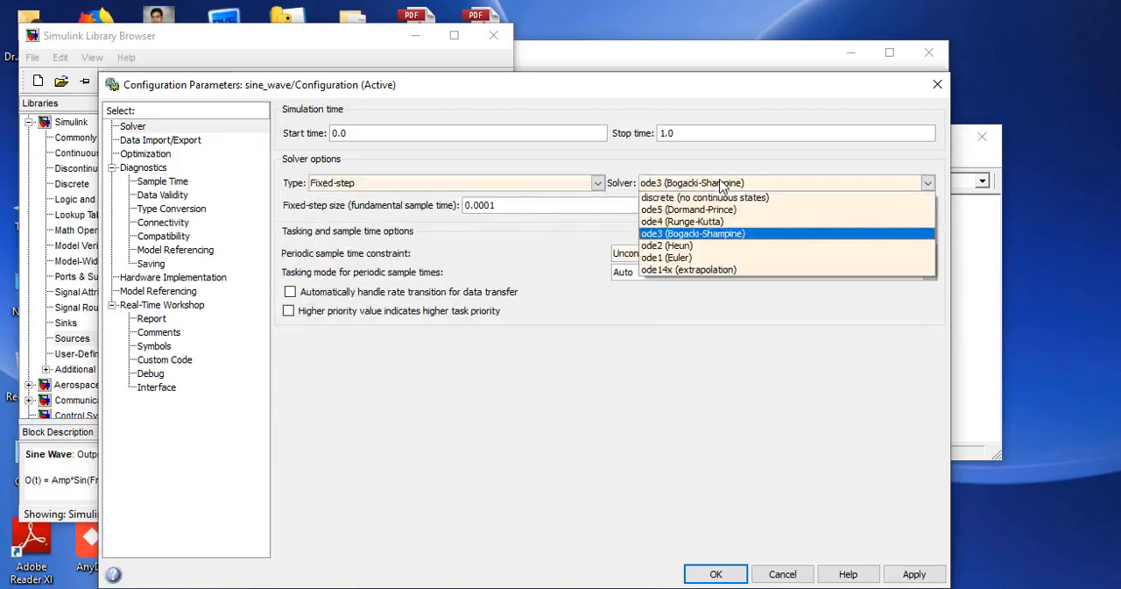
pyautogui.click(705, 223)
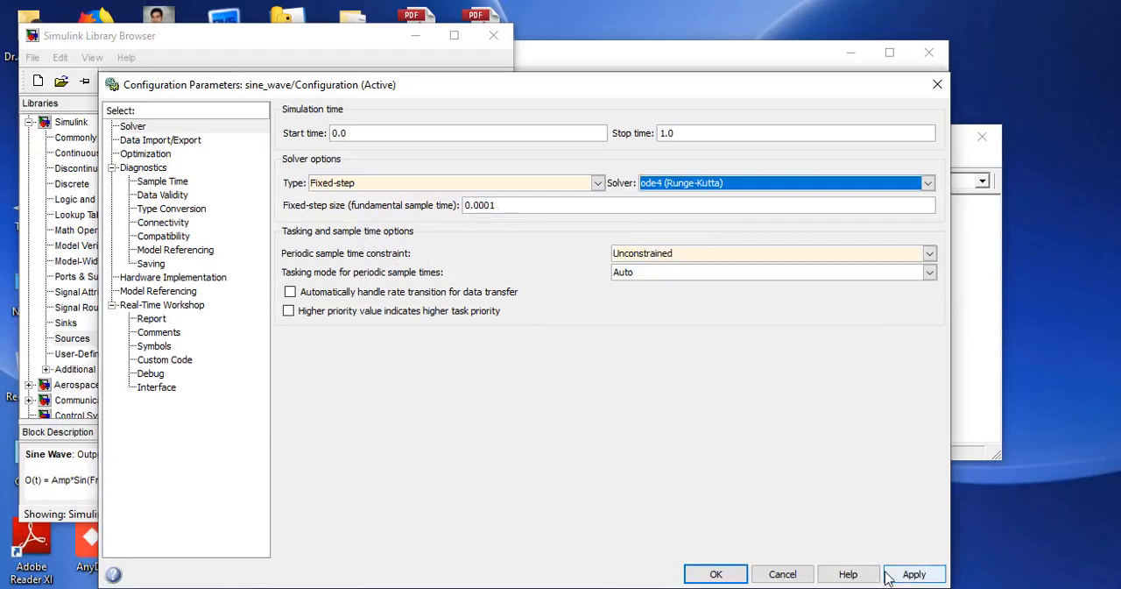
pyautogui.click(911, 573)
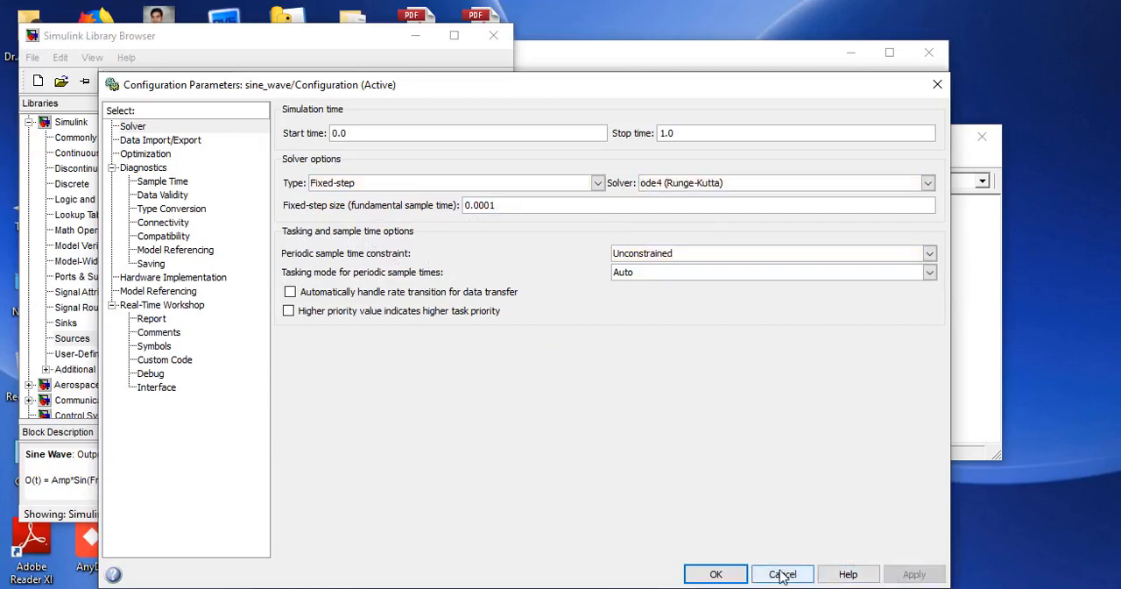
pyautogui.click(714, 573)
pyautogui.click(813, 309)
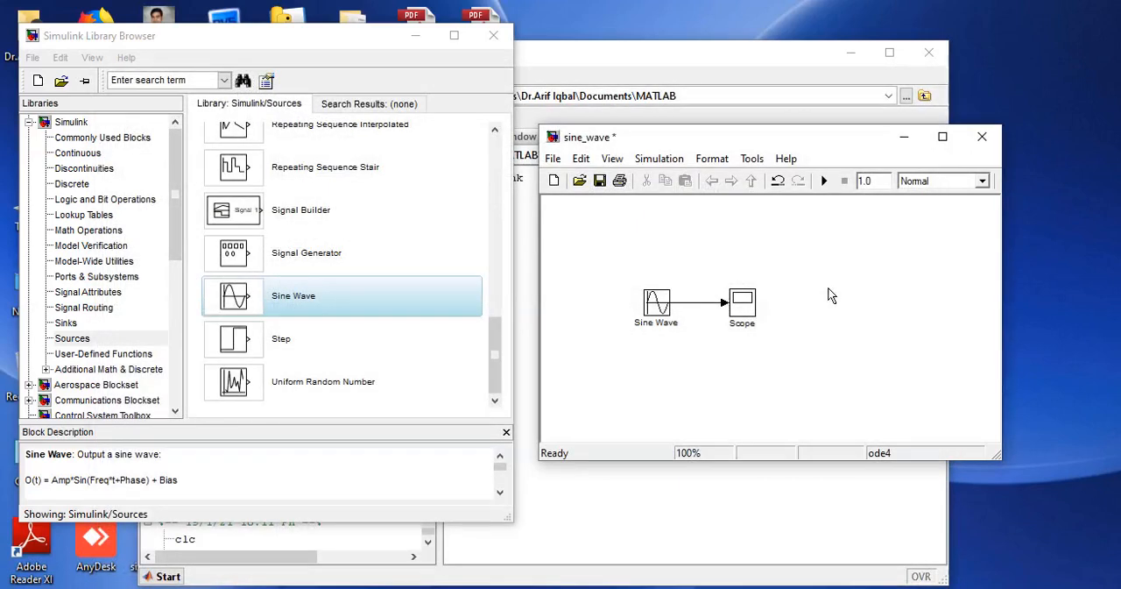
# Run the sine_wave simulation and open the Scope, placing its window clear of the model.
pyautogui.click(823, 180)
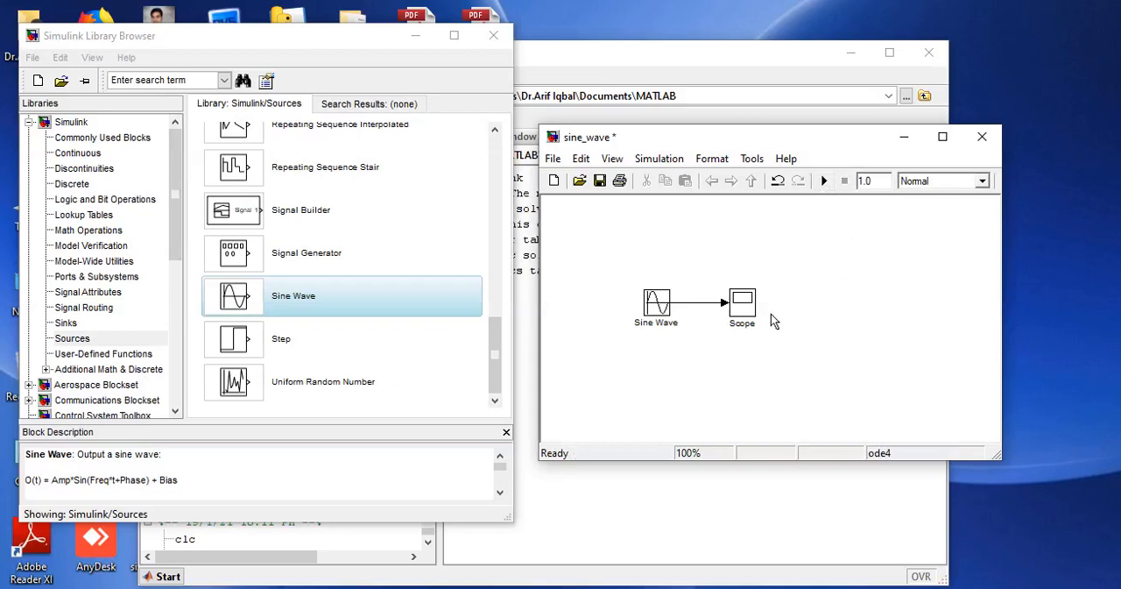
pyautogui.click(741, 314)
pyautogui.doubleClick(751, 311)
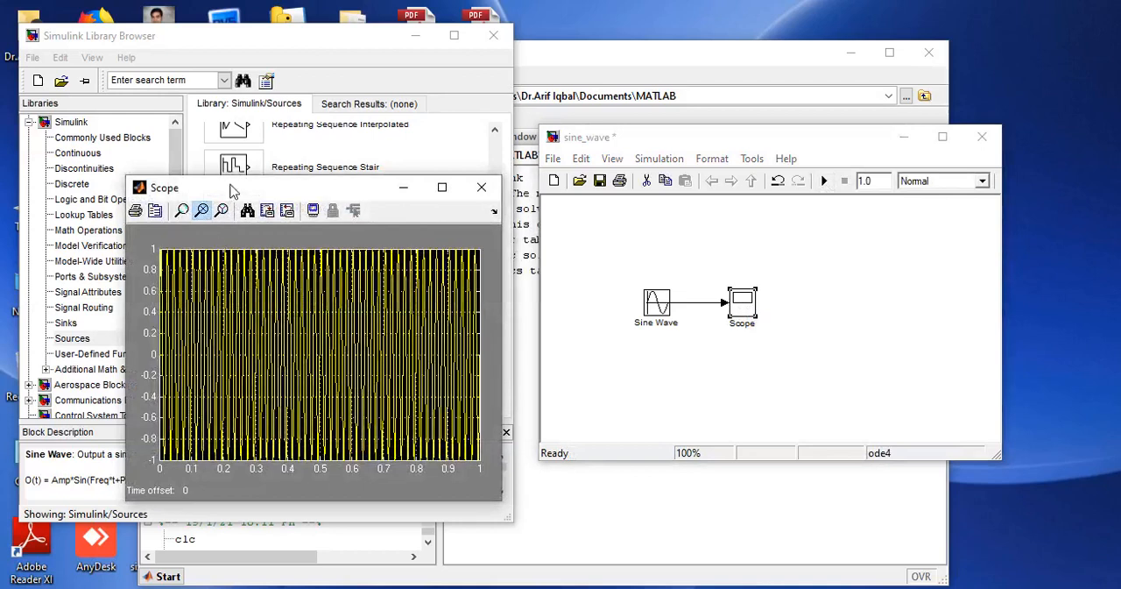
pyautogui.moveTo(233, 189); pyautogui.dragTo(295, 32)
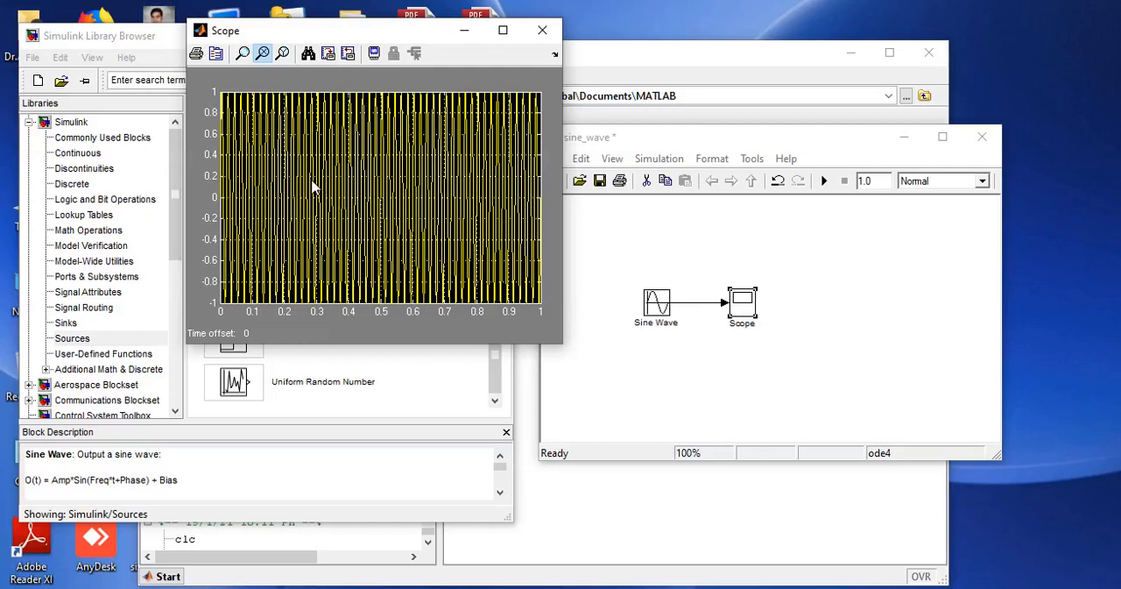
# Zoom the Scope's X-axis in to about the first 0.025 s to inspect one full sine cycle.
pyautogui.click(262, 55)
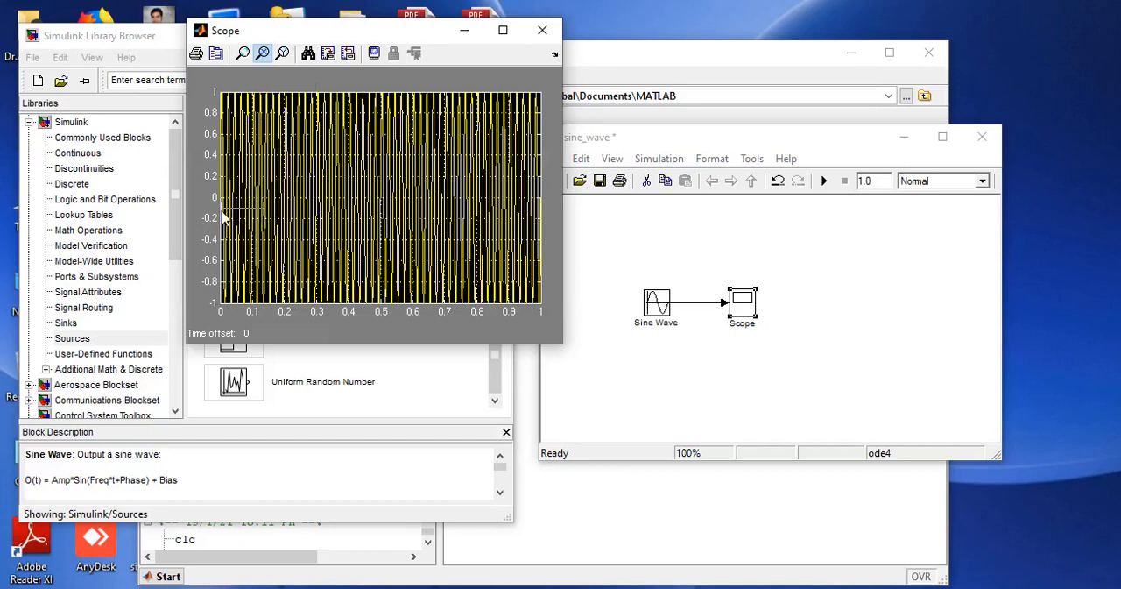
pyautogui.moveTo(222, 216); pyautogui.dragTo(219, 218)
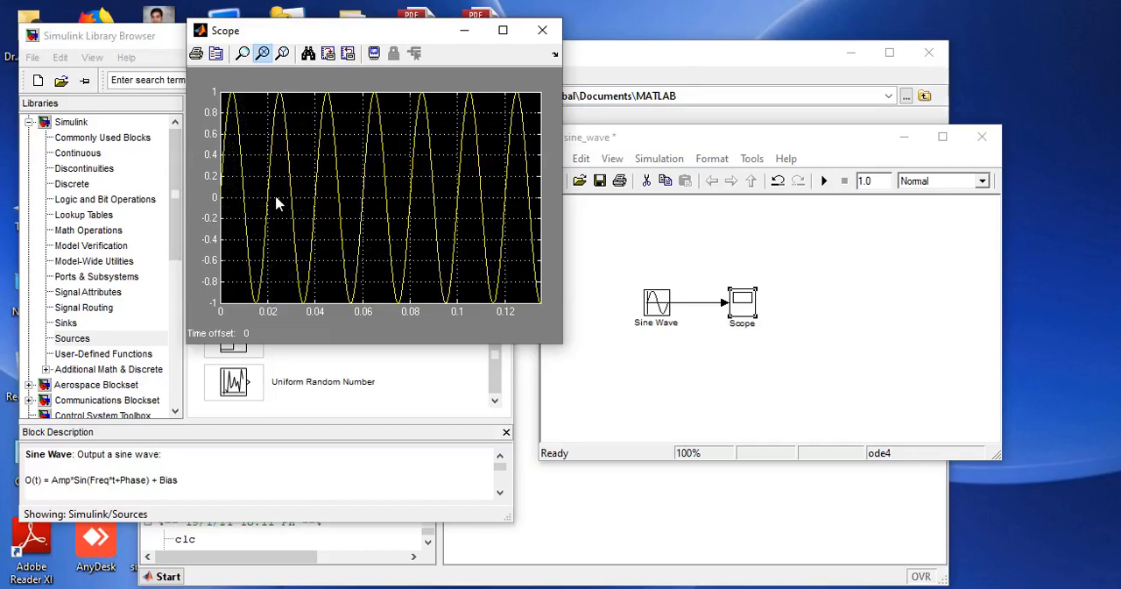
pyautogui.moveTo(279, 198); pyautogui.dragTo(214, 199)
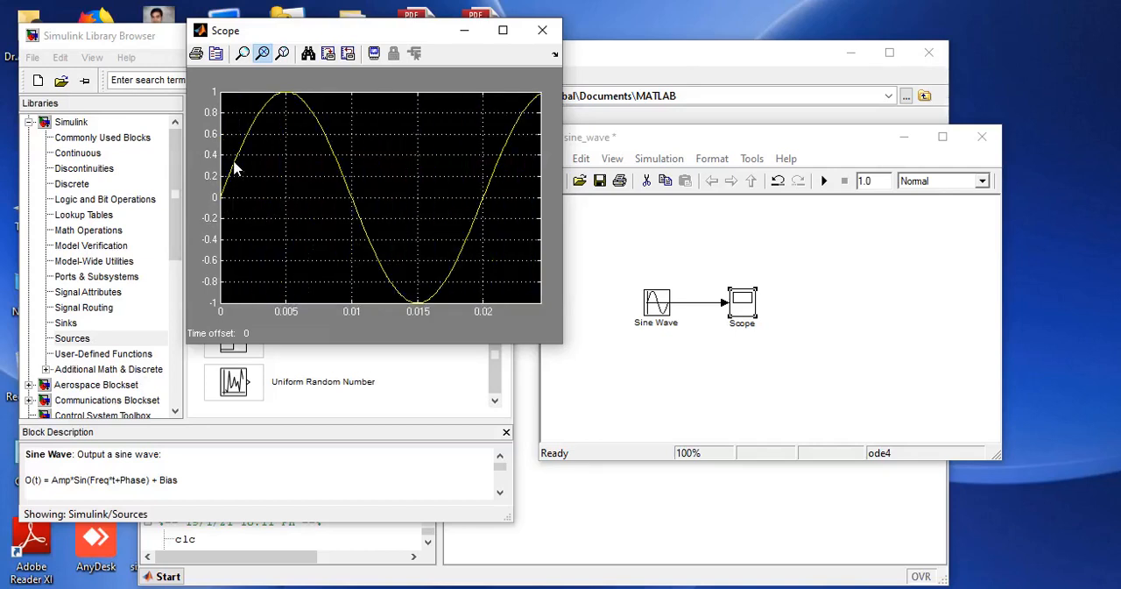